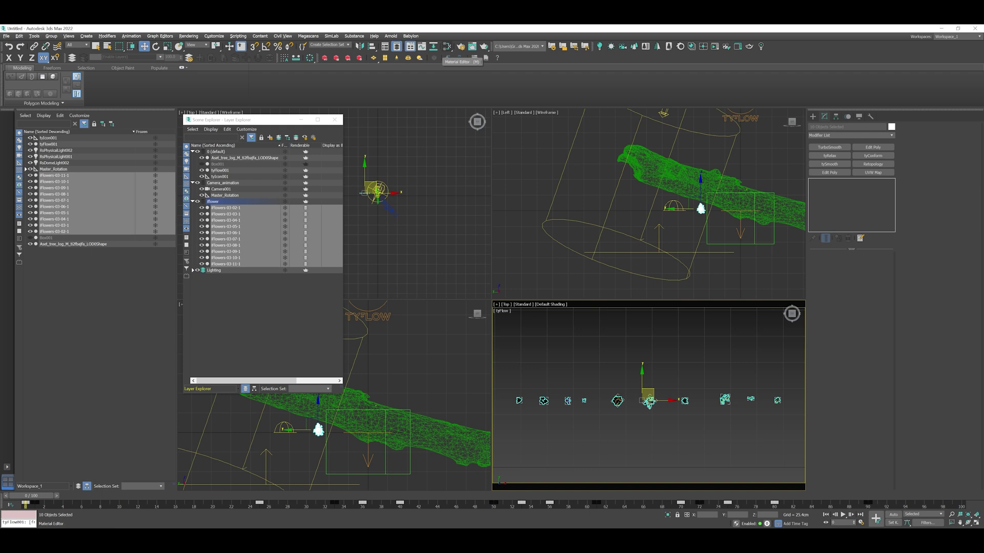
Open the Slate Material Editor and create a new view named flowers
{"action": "left_click", "coordinate": [446, 46]}
{"action": "left_click_drag", "start_coordinate": [256, 330], "coordinate": [350, 156]}
{"action": "right_click", "coordinate": [327, 180]}
{"action": "left_click", "coordinate": [351, 199]}
{"action": "type", "text": "flowers"}
{"action": "key", "text": "Return"}
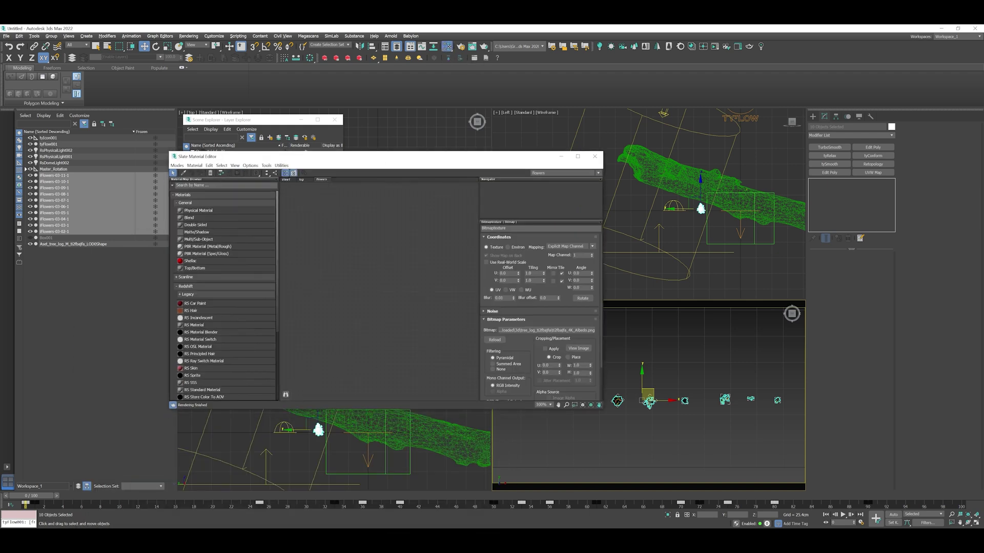
Load the selected flowers' materials into the flowers view and open the settings of one of their RS Multi Maps
{"action": "left_click", "coordinate": [194, 166]}
{"action": "left_click", "coordinate": [214, 180]}
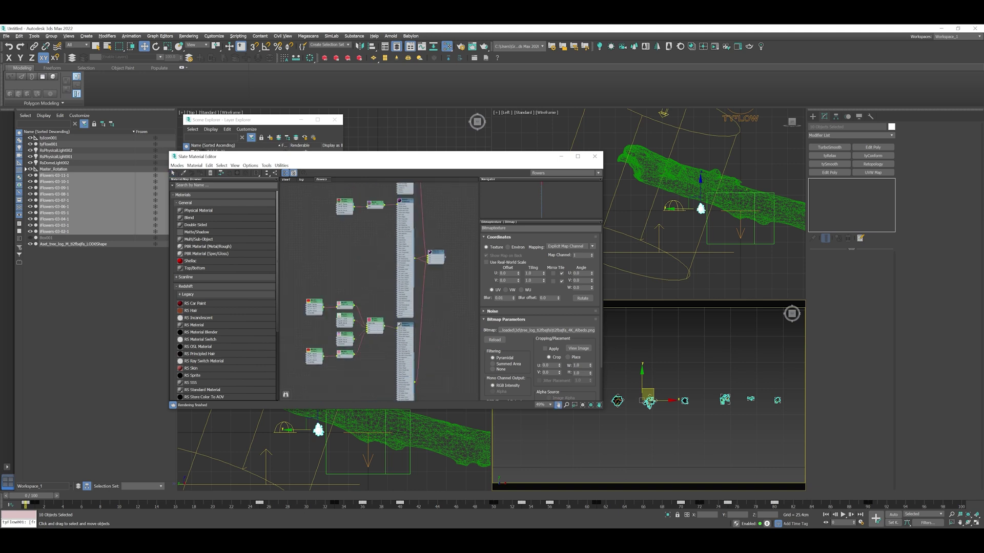
{"action": "middle_click_drag", "start_coordinate": [358, 369], "coordinate": [376, 190]}
{"action": "scroll", "coordinate": [350, 246], "scroll_direction": "up", "scroll_amount": 5}
{"action": "double_click", "coordinate": [323, 343]}
{"action": "left_click_drag", "start_coordinate": [323, 343], "coordinate": [314, 314]}
{"action": "double_click", "coordinate": [448, 311]}
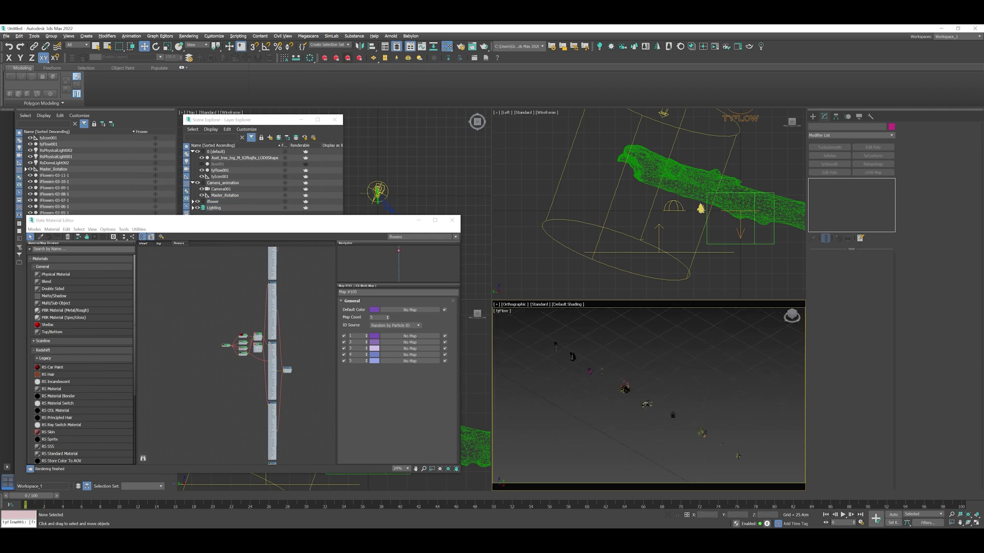
Open the Redshift Render View and start a live render of a single flower at about frame 80
{"action": "left_click", "coordinate": [474, 58]}
{"action": "left_click", "coordinate": [114, 163]}
{"action": "scroll", "coordinate": [626, 386], "scroll_direction": "up", "scroll_amount": 12}
{"action": "scroll", "coordinate": [649, 396], "scroll_direction": "down", "scroll_amount": 6}
{"action": "middle_click_drag", "start_coordinate": [717, 440], "coordinate": [578, 348]}
{"action": "left_click_drag", "start_coordinate": [31, 496], "coordinate": [597, 496]}
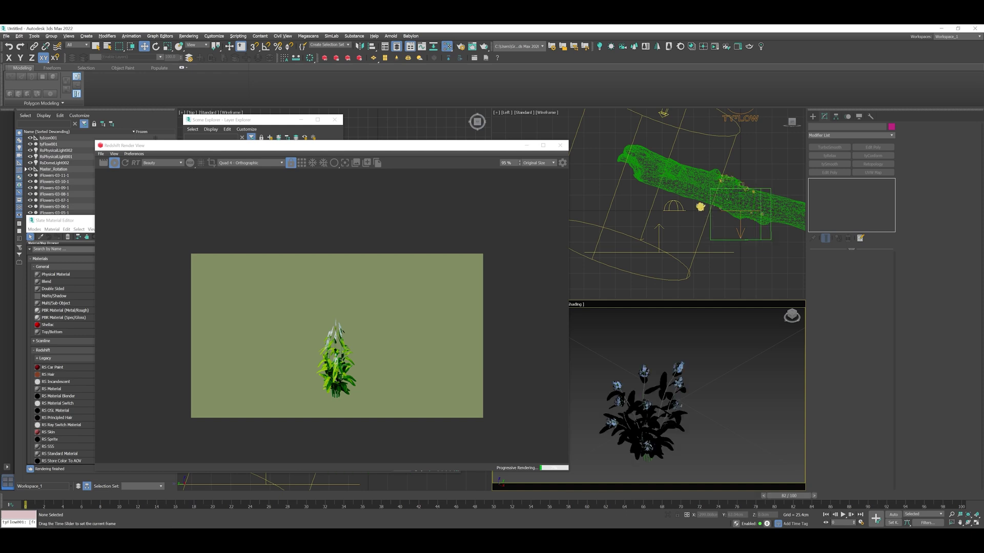
Select flower iFlowers-03-10-1 and inspect the RS Multi Map and RS Material nodes in the flowers view
{"action": "left_click", "coordinate": [54, 181]}
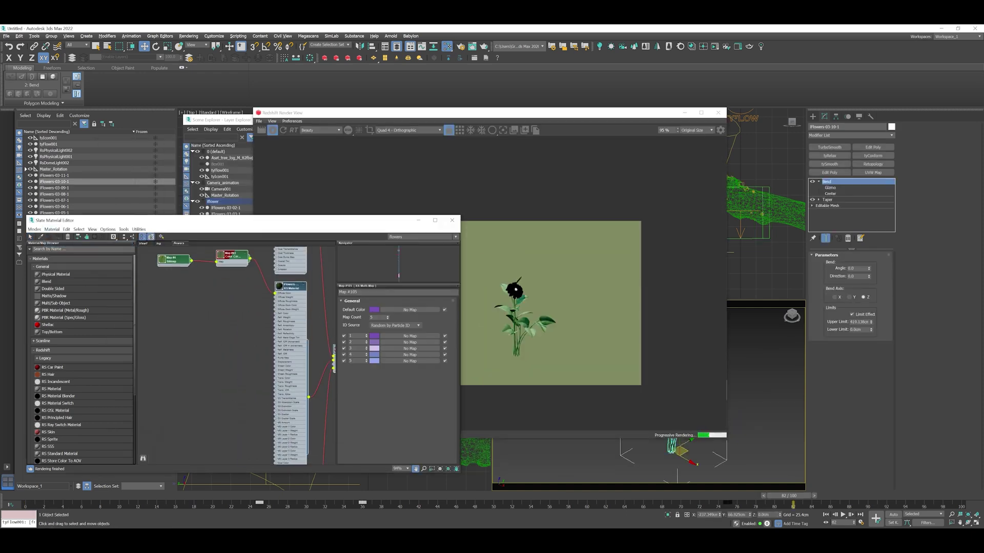
{"action": "middle_click_drag", "start_coordinate": [231, 410], "coordinate": [220, 293]}
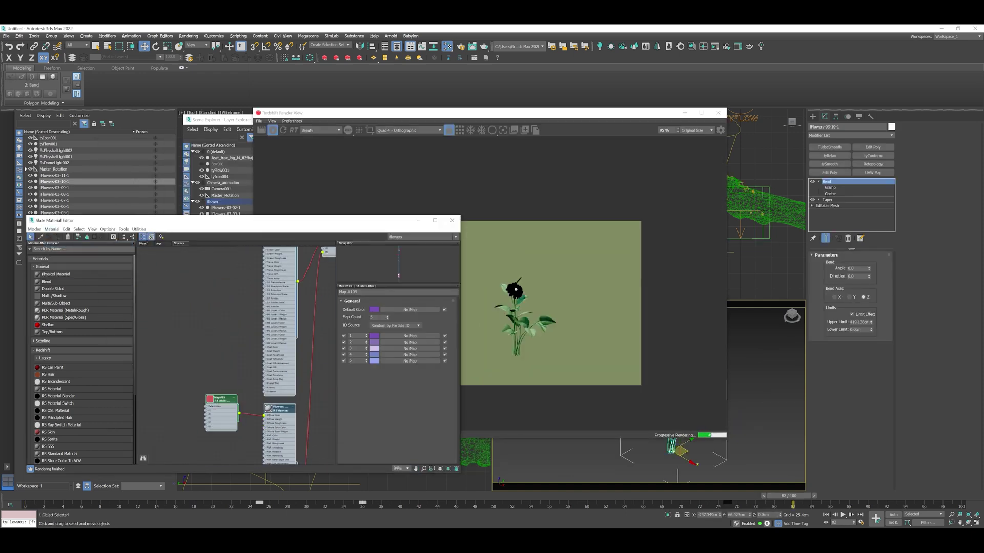
{"action": "double_click", "coordinate": [220, 400]}
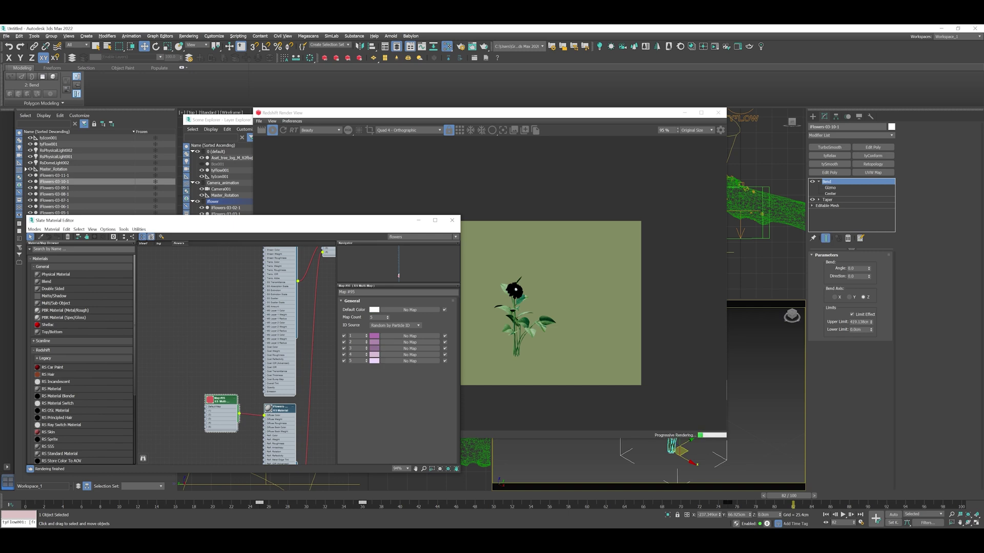
{"action": "middle_click_drag", "start_coordinate": [241, 287], "coordinate": [233, 391]}
{"action": "middle_click_drag", "start_coordinate": [246, 287], "coordinate": [235, 451]}
{"action": "double_click", "coordinate": [262, 331]}
{"action": "double_click", "coordinate": [261, 329]}
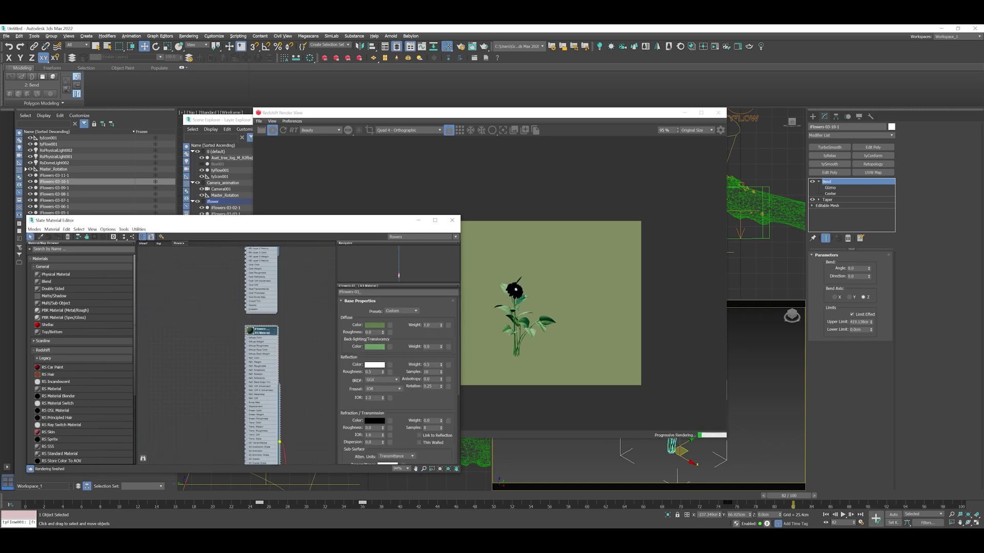
Assign an RS Material to the third slot of the flower's Multi/Sub-Object material
{"action": "middle_click_drag", "start_coordinate": [262, 358], "coordinate": [259, 248]}
{"action": "middle_click_drag", "start_coordinate": [262, 451], "coordinate": [250, 333]}
{"action": "double_click", "coordinate": [306, 403]}
{"action": "left_click", "coordinate": [409, 360]}
{"action": "type", "text": "rs mat"}
{"action": "key", "text": "Return"}
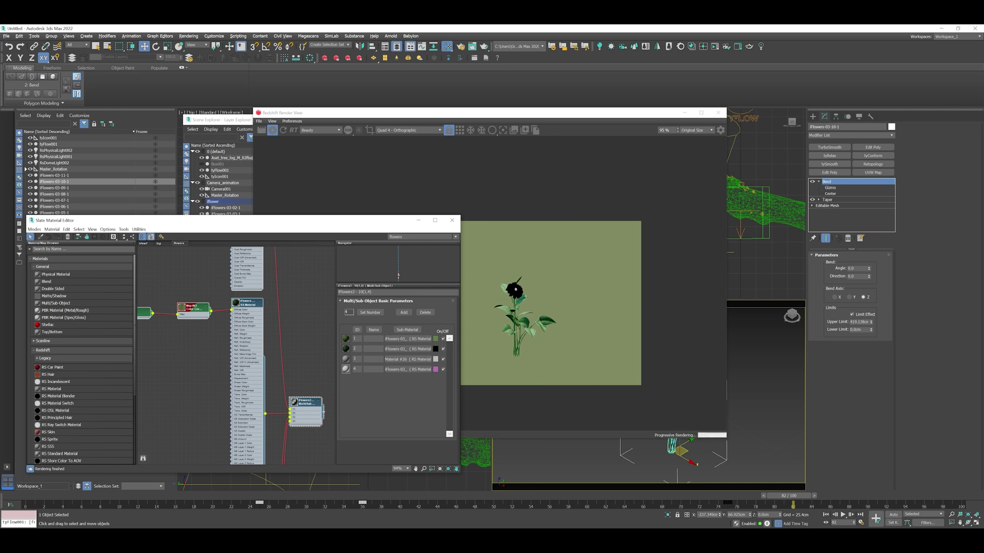
Disconnect the colour correction map from the leaf material's diffuse colour and reconnect it to compare the render
{"action": "middle_click_drag", "start_coordinate": [247, 307], "coordinate": [287, 350]}
{"action": "double_click", "coordinate": [288, 346]}
{"action": "left_click", "coordinate": [261, 354]}
{"action": "key", "text": "Delete"}
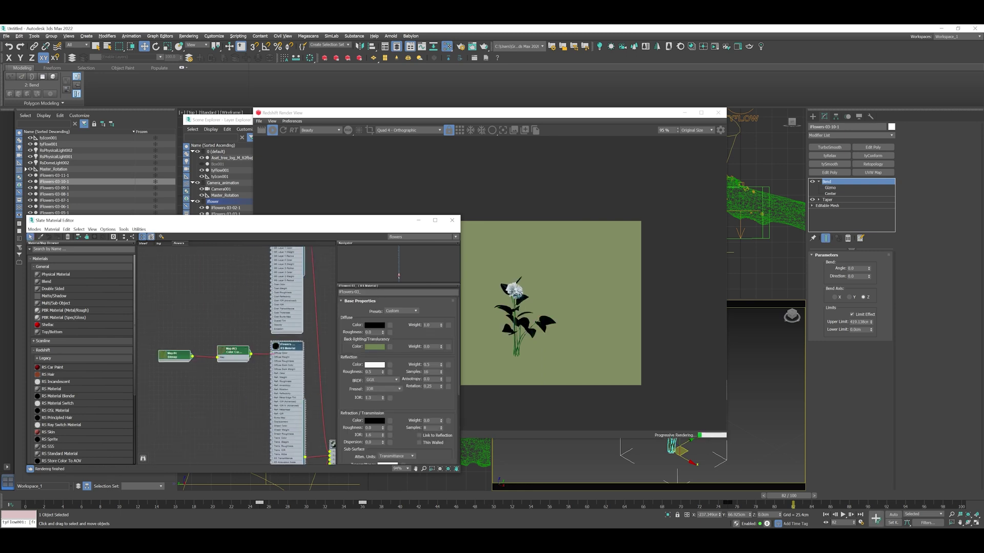
{"action": "left_click_drag", "start_coordinate": [251, 354], "coordinate": [271, 354]}
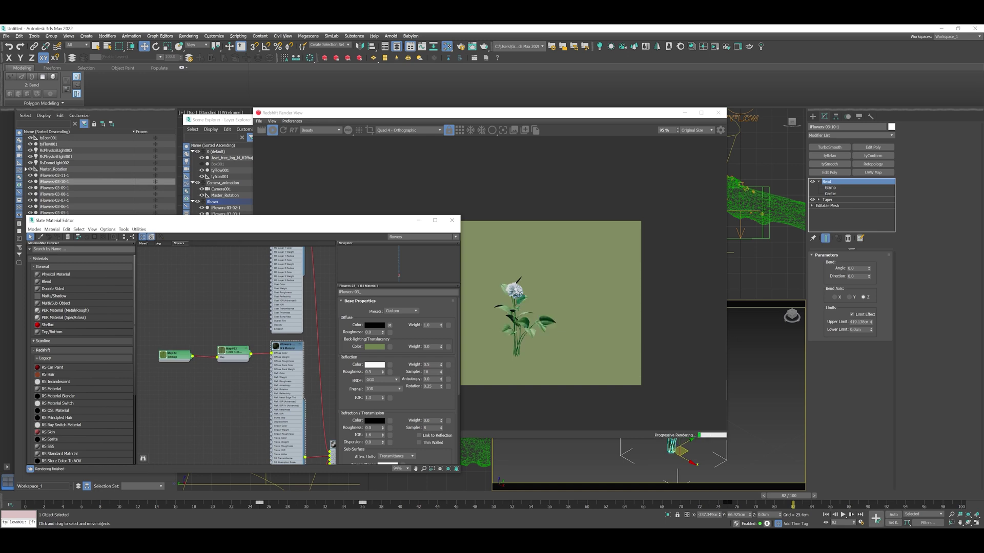
Check the whole row of flowers in the live render and stop rendering
{"action": "middle_click_drag", "start_coordinate": [279, 358], "coordinate": [273, 331]}
{"action": "left_click", "coordinate": [553, 328]}
{"action": "scroll", "coordinate": [686, 454], "scroll_direction": "down", "scroll_amount": 10}
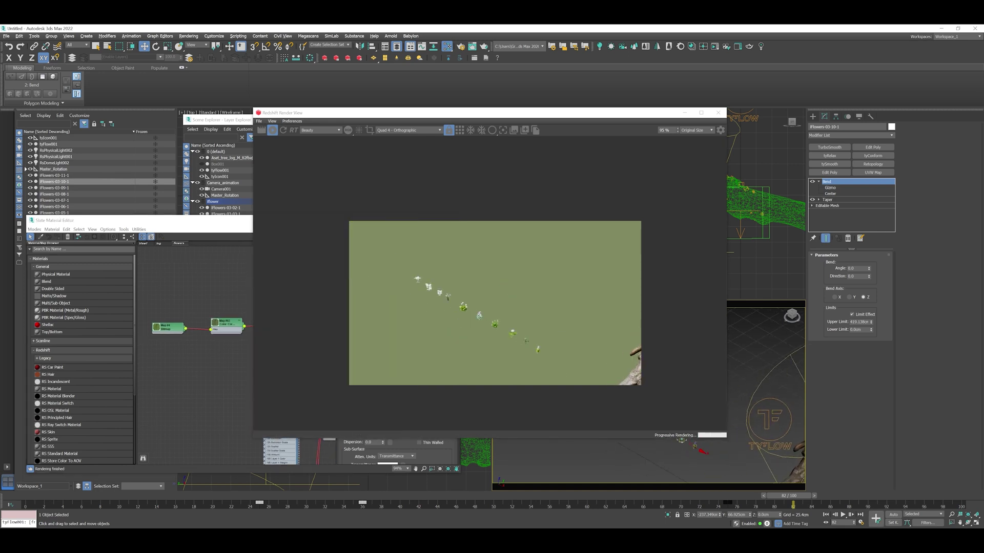
{"action": "left_click", "coordinate": [272, 130]}
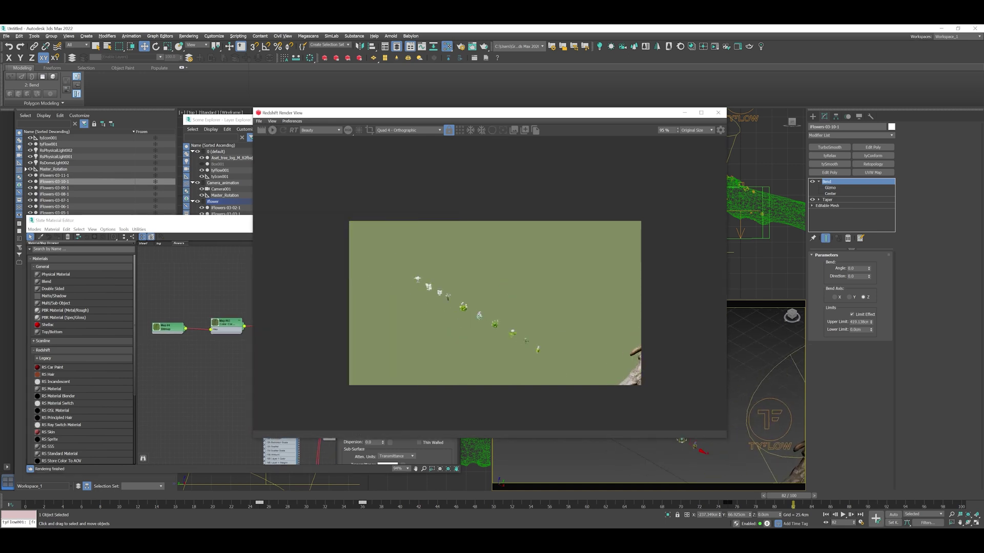
{"action": "left_click", "coordinate": [154, 221]}
{"action": "left_click_drag", "start_coordinate": [441, 112], "coordinate": [143, 130]}
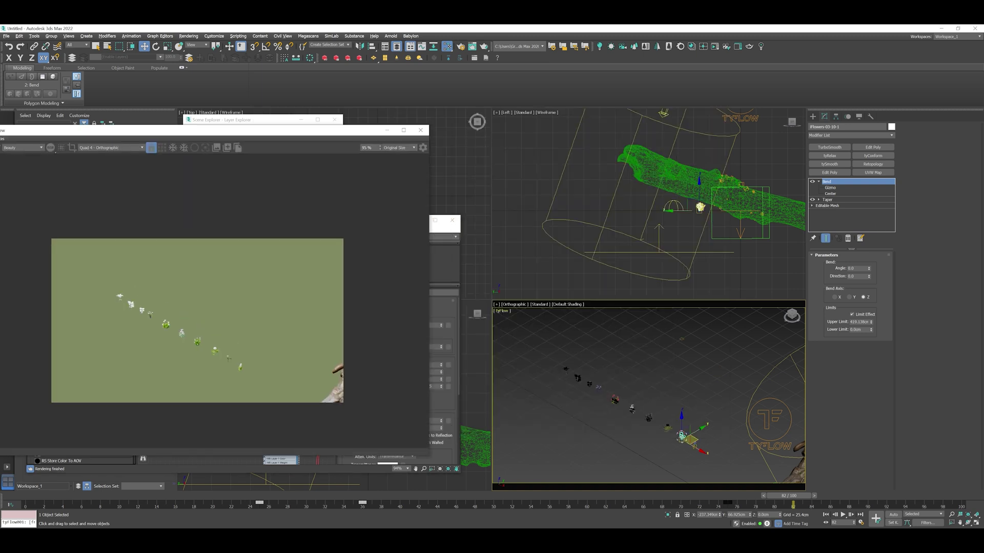
Open the tyFlow editor and examine the Master_shape operator's mesh, animation and instance material settings
{"action": "left_click", "coordinate": [508, 306]}
{"action": "mouse_move", "coordinate": [536, 337]}
{"action": "left_click", "coordinate": [585, 413]}
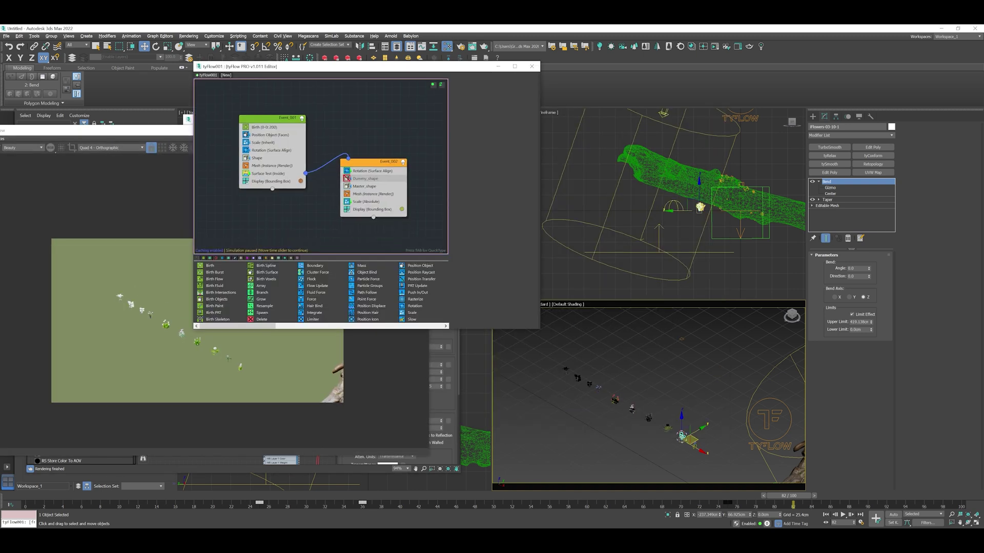
{"action": "left_click", "coordinate": [365, 186]}
{"action": "scroll", "coordinate": [499, 98], "scroll_direction": "down", "scroll_amount": 1}
{"action": "scroll", "coordinate": [507, 123], "scroll_direction": "up", "scroll_amount": 1}
{"action": "scroll", "coordinate": [506, 125], "scroll_direction": "down", "scroll_amount": 1}
{"action": "left_click_drag", "start_coordinate": [491, 152], "coordinate": [492, 106]}
{"action": "scroll", "coordinate": [504, 266], "scroll_direction": "down", "scroll_amount": 5}
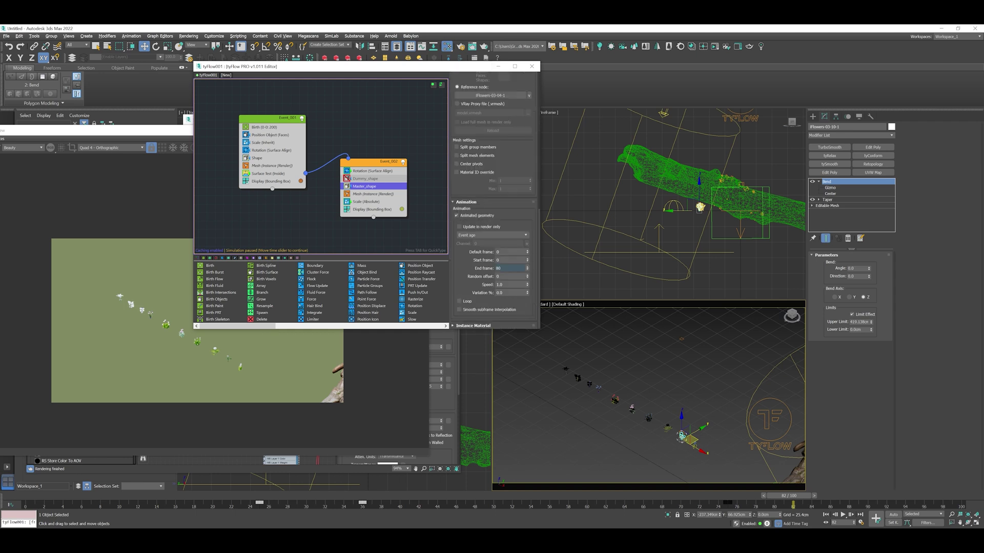
{"action": "scroll", "coordinate": [492, 205], "scroll_direction": "down", "scroll_amount": 3}
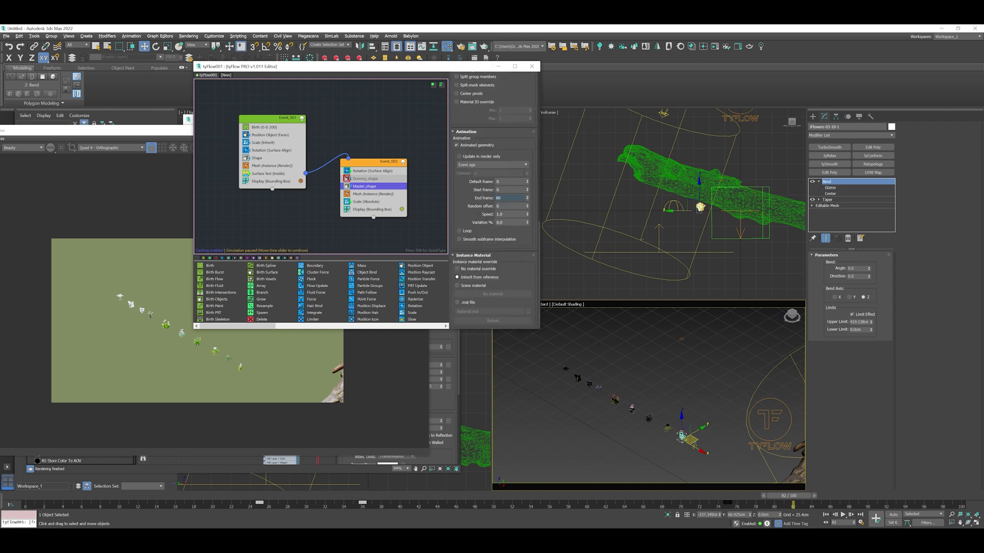
Render the Camera001 view live at frame 56
{"action": "left_click_drag", "start_coordinate": [369, 67], "coordinate": [307, 75]}
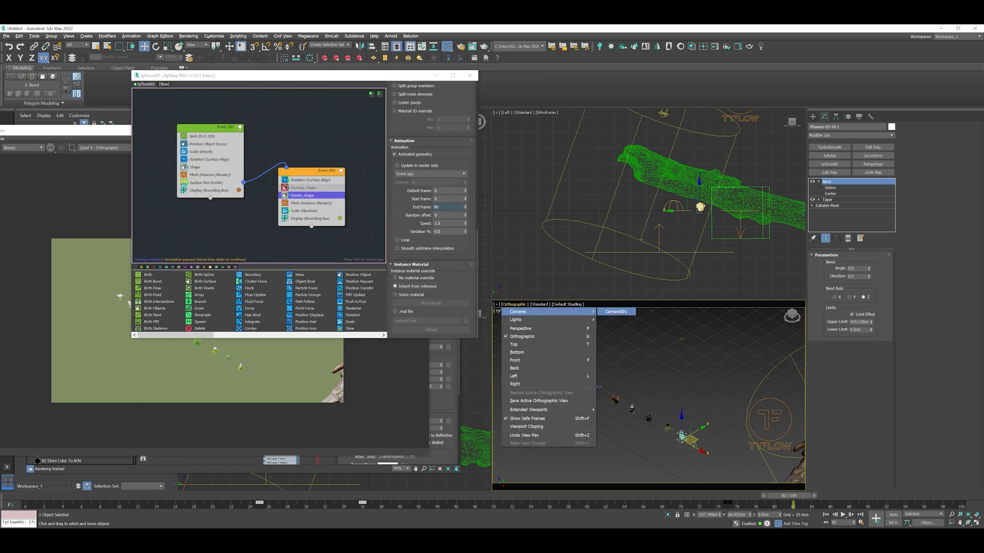
{"action": "left_click", "coordinate": [513, 305]}
{"action": "left_click", "coordinate": [611, 312]}
{"action": "left_click_drag", "start_coordinate": [789, 496], "coordinate": [551, 496]}
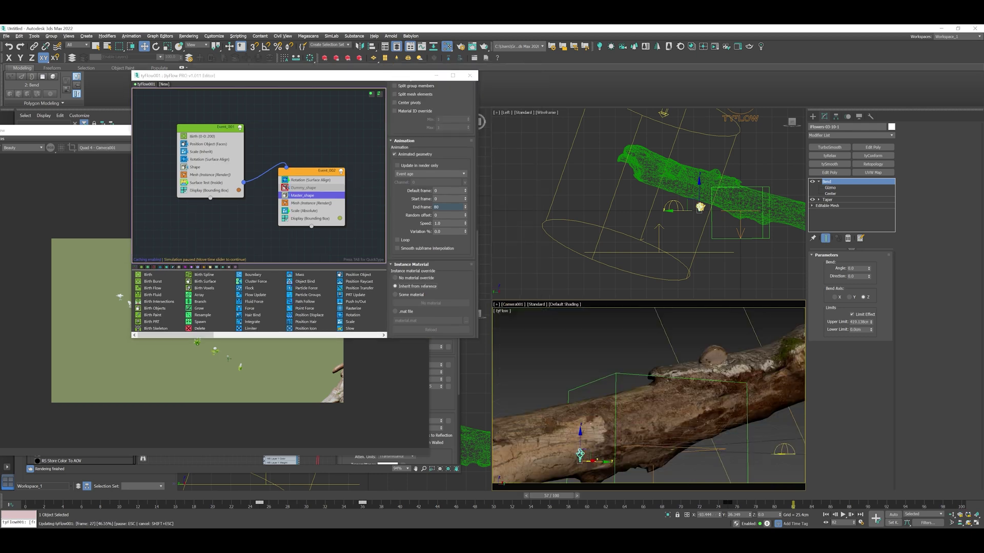
{"action": "left_click_drag", "start_coordinate": [551, 496], "coordinate": [542, 496]}
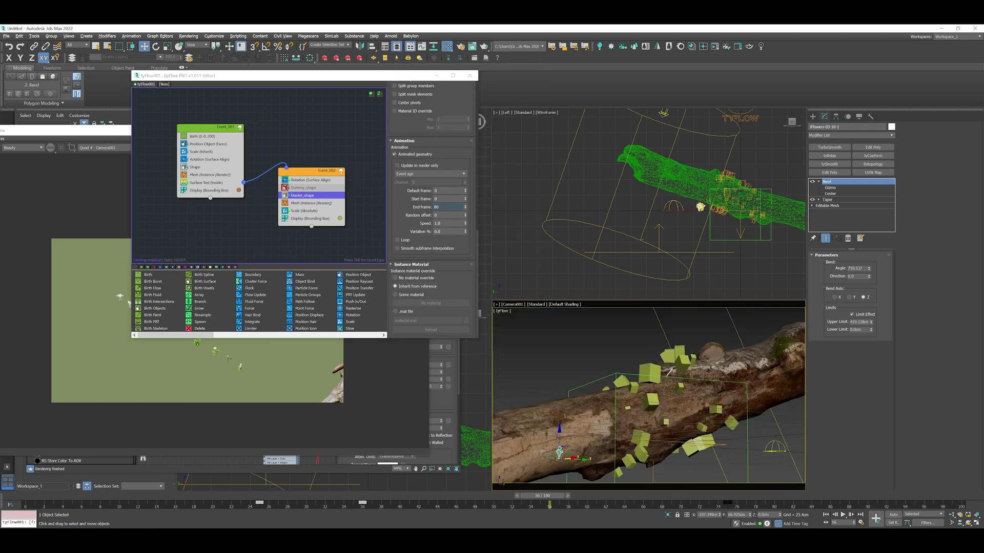
{"action": "left_click", "coordinate": [114, 82]}
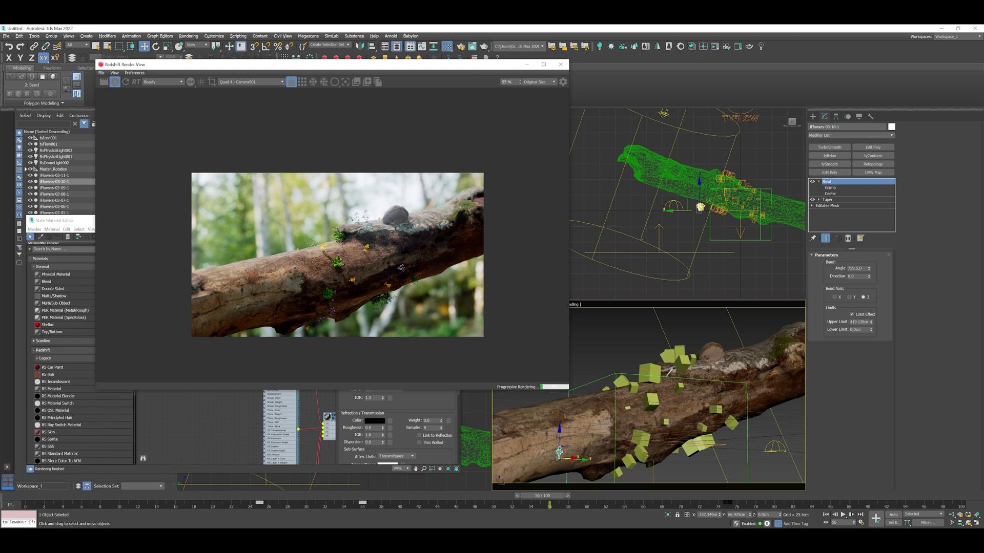
In Master_shape, set the iFlowers-03-02-1 shape's instance material override to Inherit from reference
{"action": "key", "text": "m"}
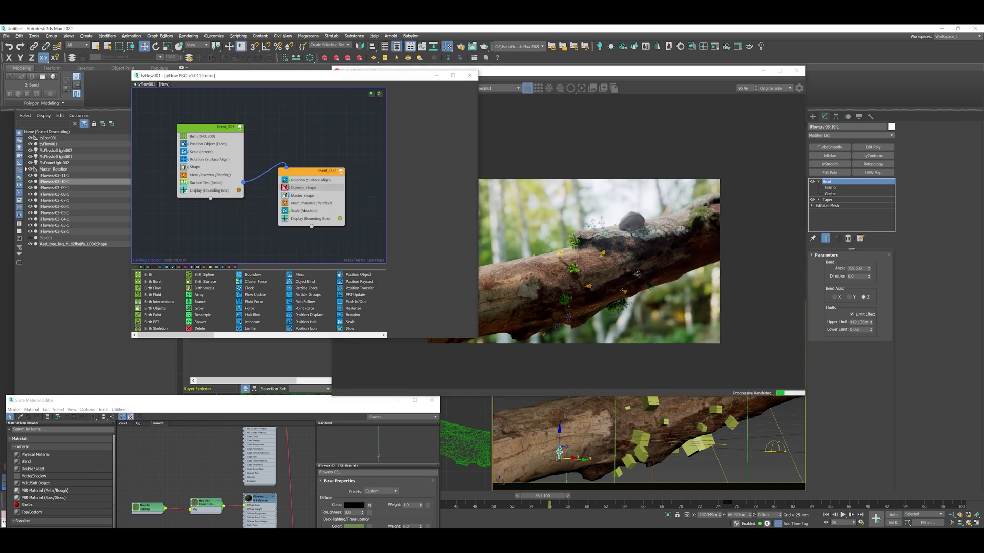
{"action": "left_click", "coordinate": [311, 204]}
{"action": "left_click", "coordinate": [308, 196]}
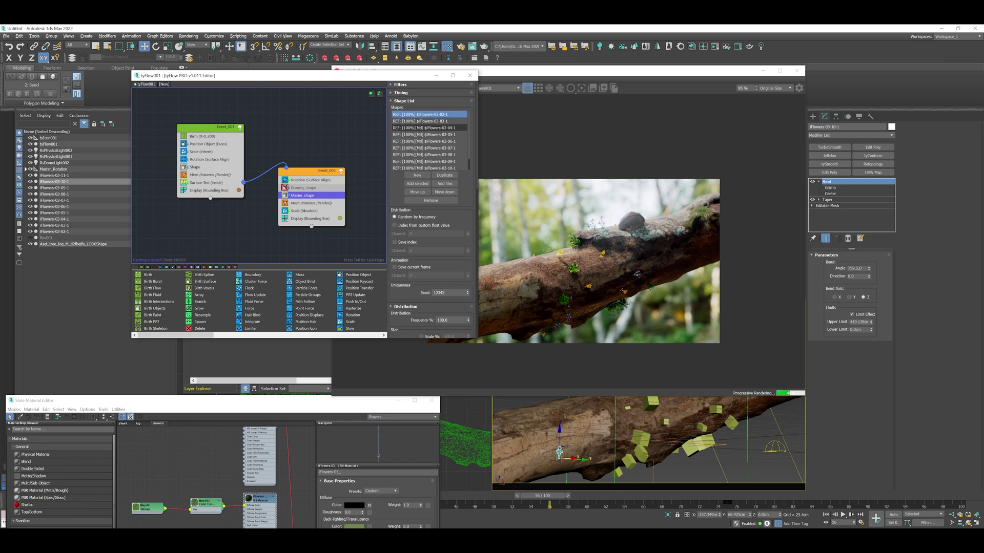
{"action": "left_click", "coordinate": [420, 129]}
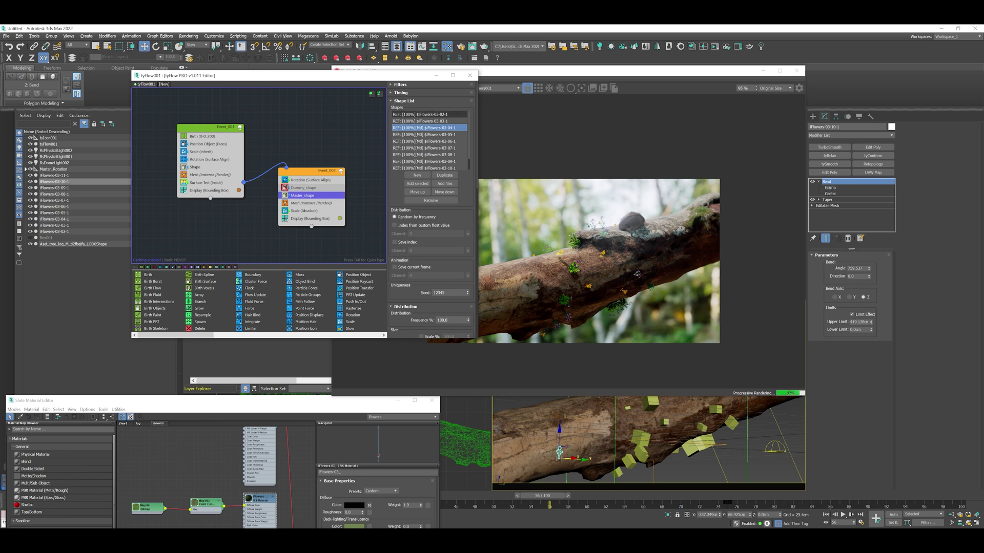
{"action": "scroll", "coordinate": [431, 210], "scroll_direction": "down", "scroll_amount": 5}
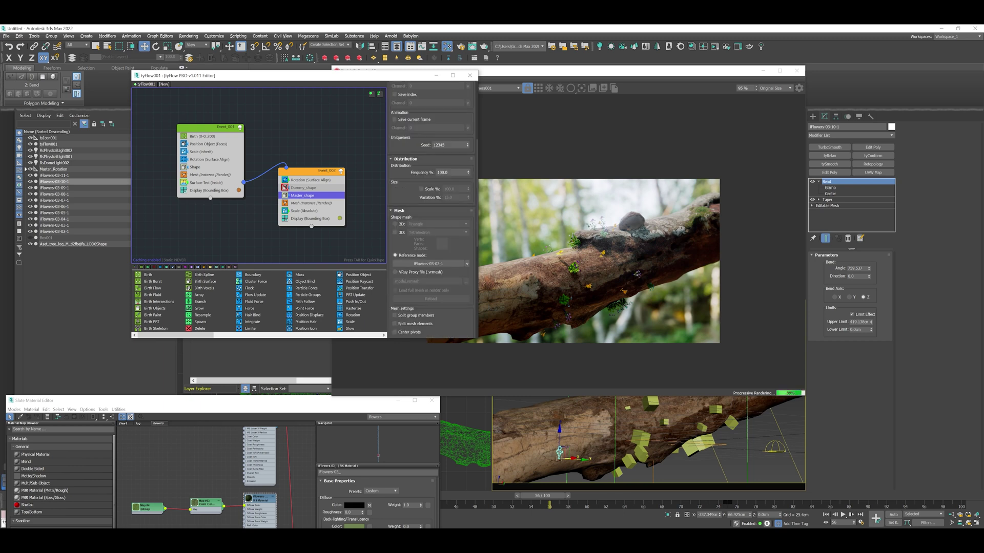
{"action": "scroll", "coordinate": [431, 210], "scroll_direction": "down", "scroll_amount": 8}
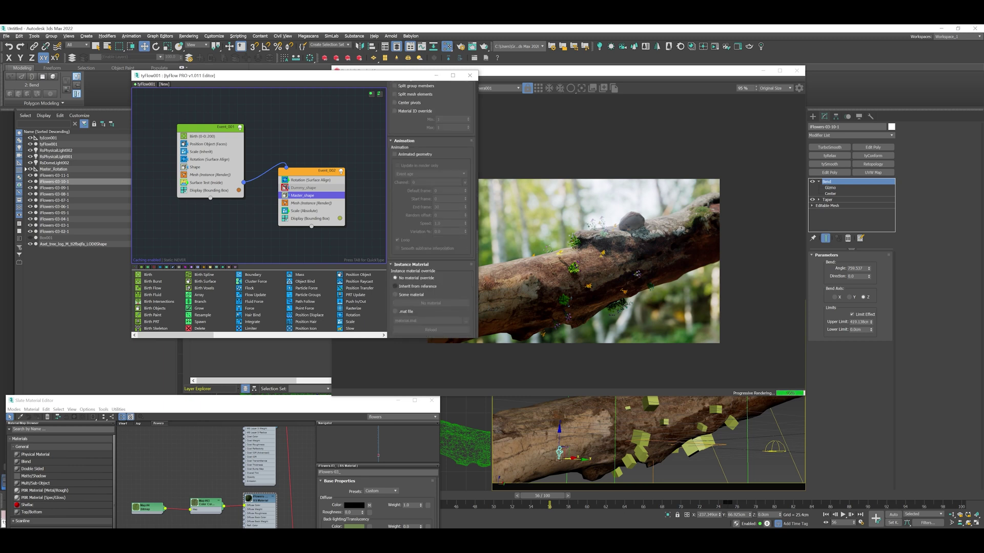
{"action": "left_click", "coordinate": [395, 287]}
Inspect the rendered flowers on the log up close in the Redshift Render View
{"action": "left_click", "coordinate": [574, 71]}
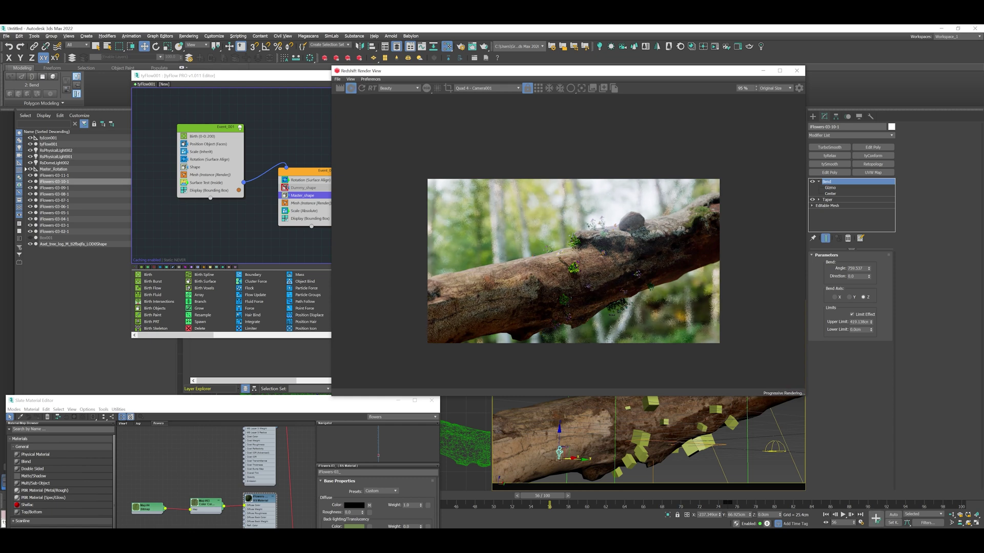
{"action": "scroll", "coordinate": [572, 258], "scroll_direction": "up", "scroll_amount": 2}
{"action": "scroll", "coordinate": [619, 290], "scroll_direction": "up", "scroll_amount": 4}
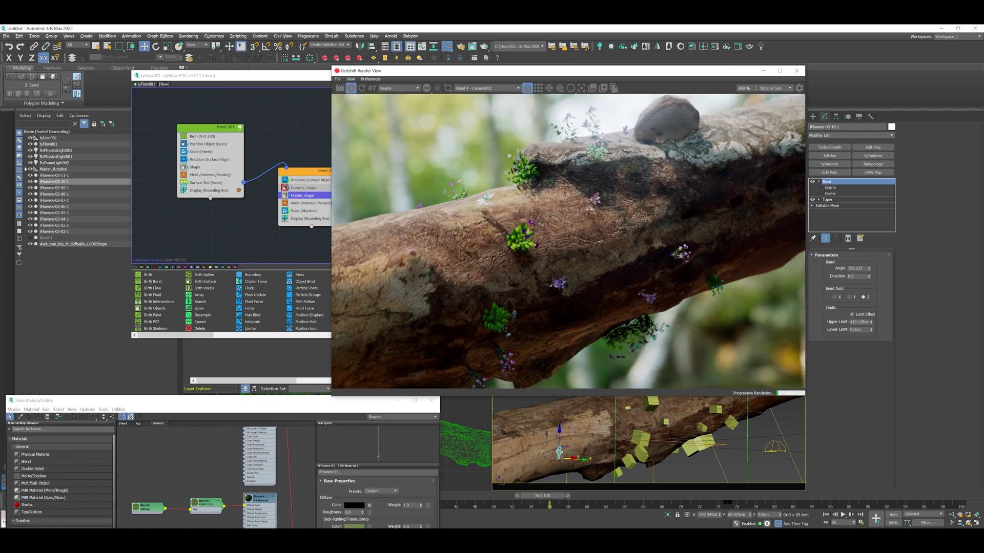
{"action": "scroll", "coordinate": [569, 241], "scroll_direction": "down", "scroll_amount": 5}
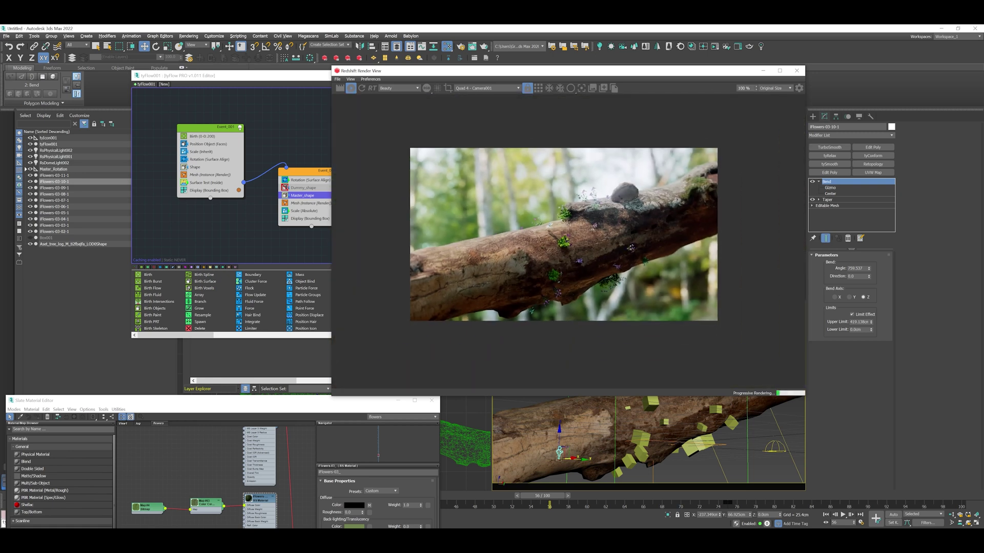
{"action": "left_click_drag", "start_coordinate": [97, 400], "coordinate": [128, 255]}
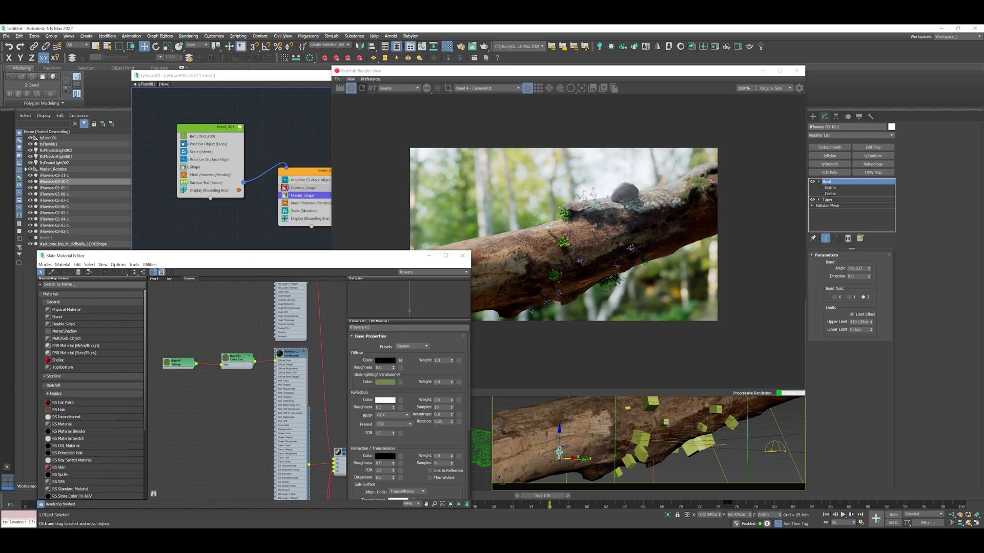
{"action": "left_click", "coordinate": [513, 71]}
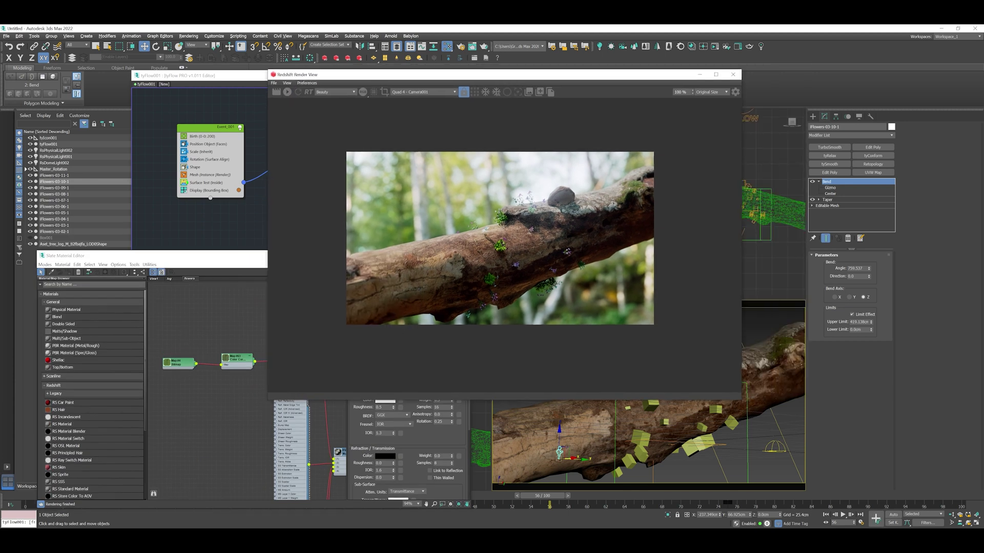
{"action": "left_click_drag", "start_coordinate": [504, 74], "coordinate": [502, 75]}
Show the Birth operator's settings in the tyFlow editor and close the Slate Material Editor
{"action": "left_click", "coordinate": [203, 136]}
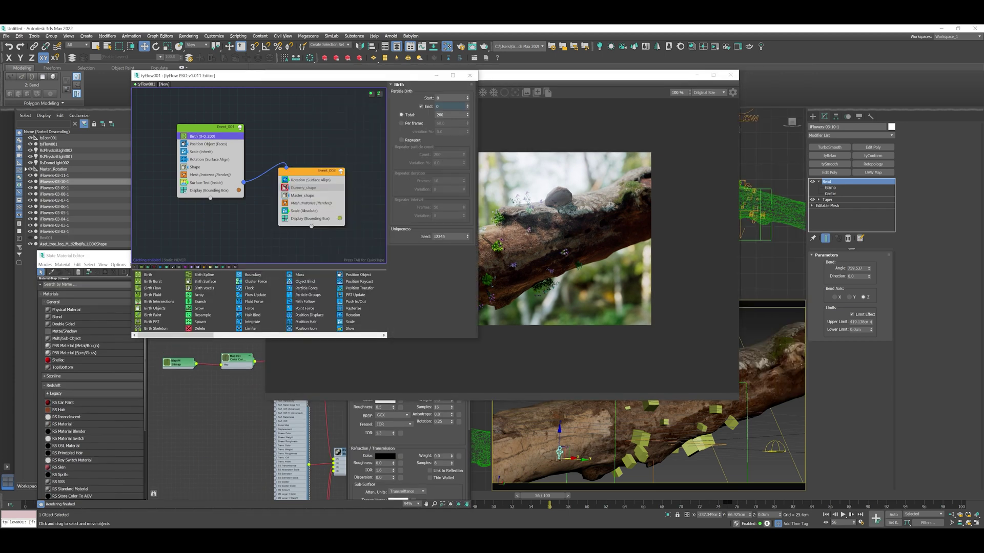
{"action": "left_click", "coordinate": [532, 75]}
{"action": "left_click_drag", "start_coordinate": [359, 75], "coordinate": [10, 131]}
{"action": "left_click", "coordinate": [216, 481]}
{"action": "left_click", "coordinate": [463, 255]}
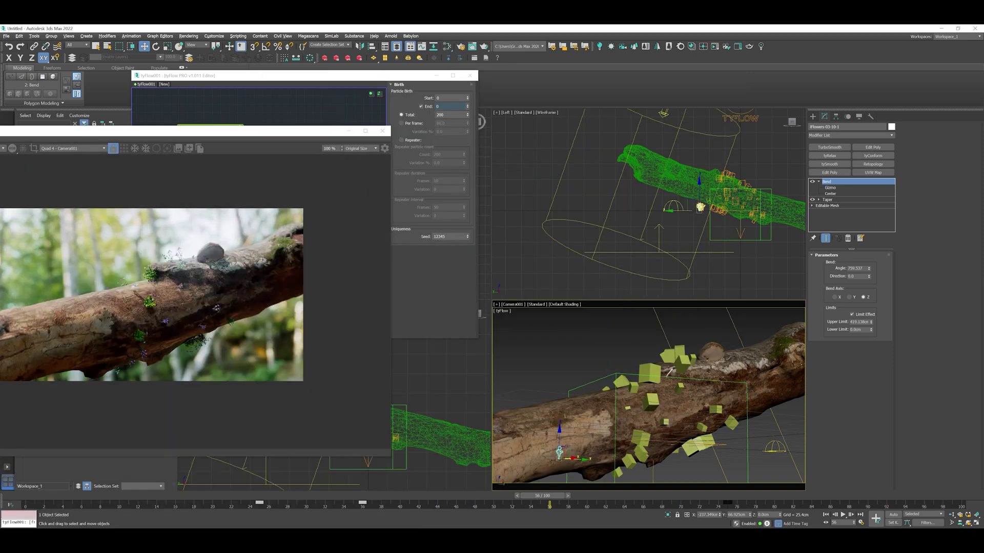
{"action": "left_click_drag", "start_coordinate": [287, 131], "coordinate": [392, 74]}
Scrub the timeline towards the last frame and play the growth animation in the camera viewport
{"action": "left_click_drag", "start_coordinate": [88, 496], "coordinate": [771, 496]}
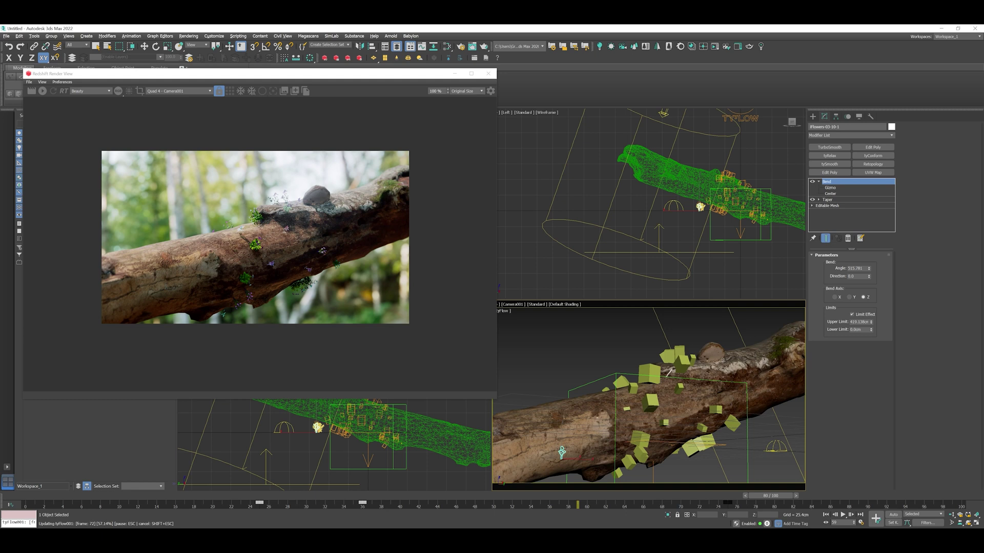
{"action": "key", "text": "w"}
{"action": "left_click_drag", "start_coordinate": [771, 495], "coordinate": [954, 496]}
{"action": "key", "text": "/"}
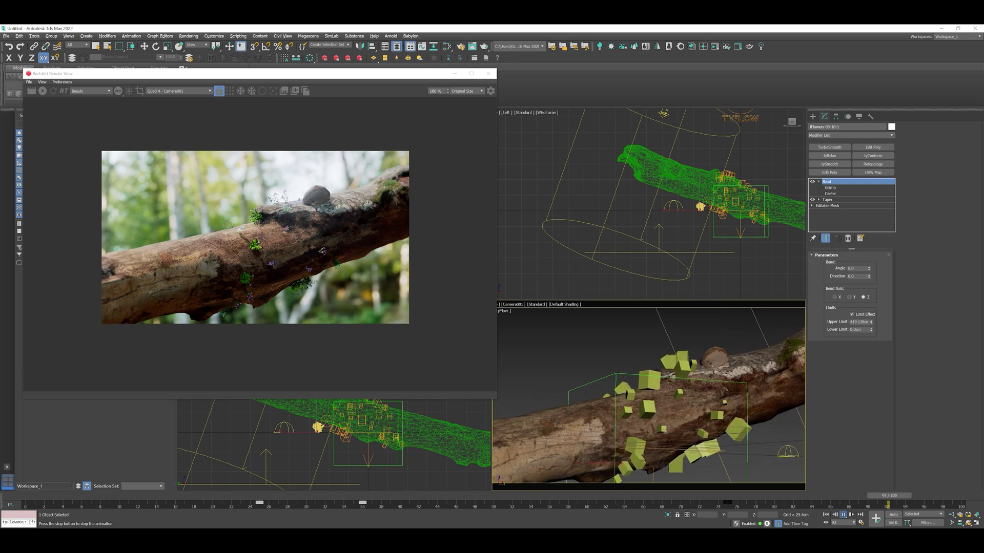
Stop the playback, select the viewport's camera and expand its position and rotation controller tracks
{"action": "key", "text": "/"}
{"action": "left_click", "coordinate": [512, 305]}
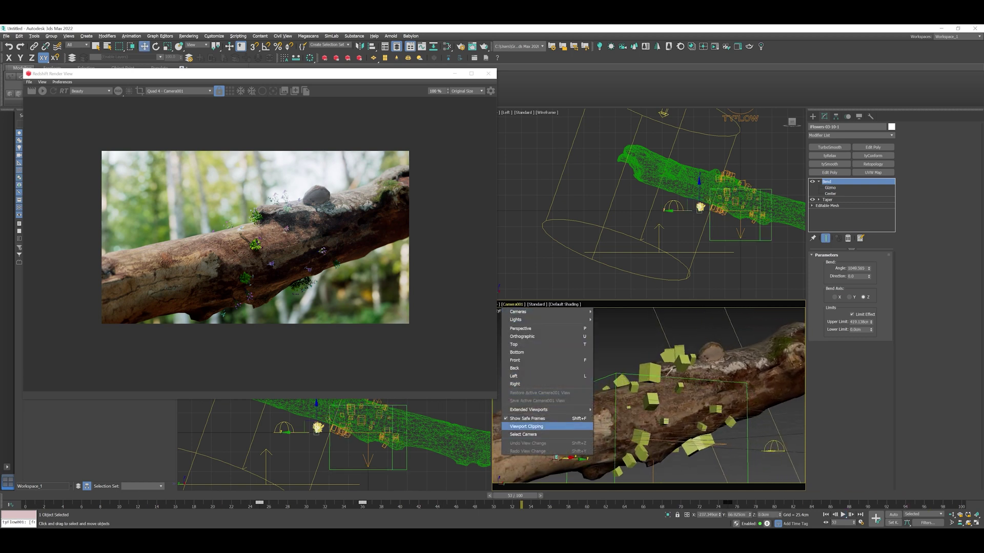
{"action": "left_click", "coordinate": [528, 434]}
{"action": "left_click", "coordinate": [847, 117]}
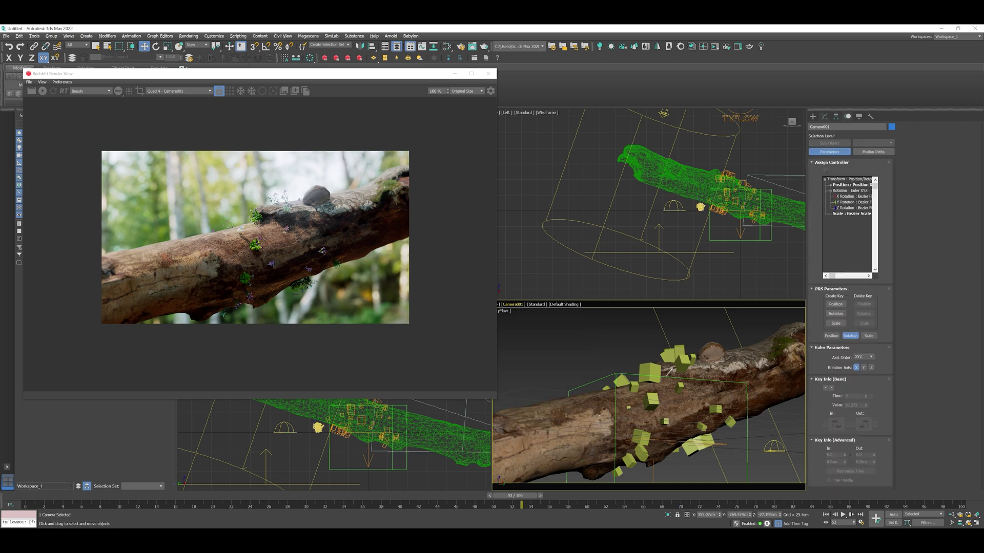
{"action": "left_click", "coordinate": [850, 191]}
{"action": "middle_click_drag", "start_coordinate": [748, 205], "coordinate": [553, 216]}
{"action": "left_click", "coordinate": [831, 190]}
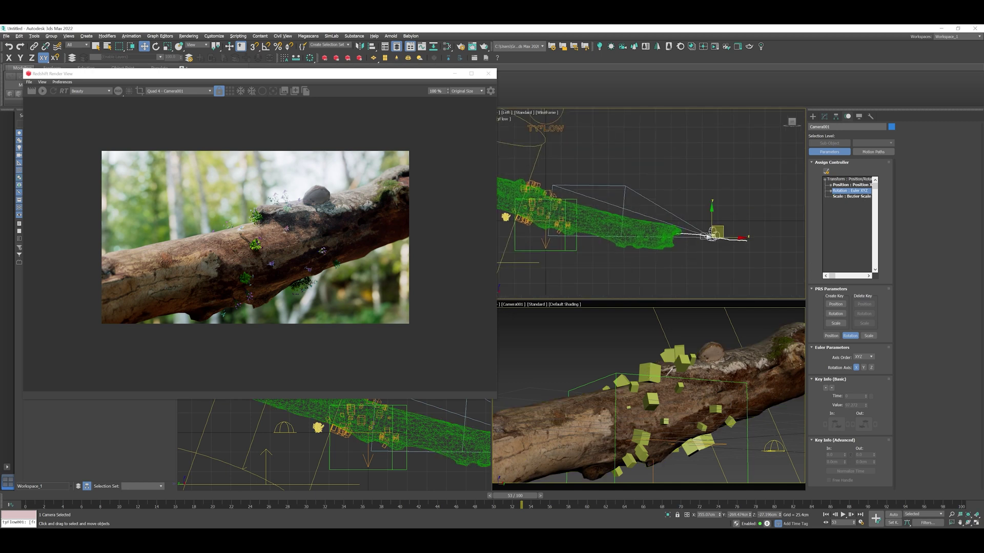
{"action": "key", "text": "Right"}
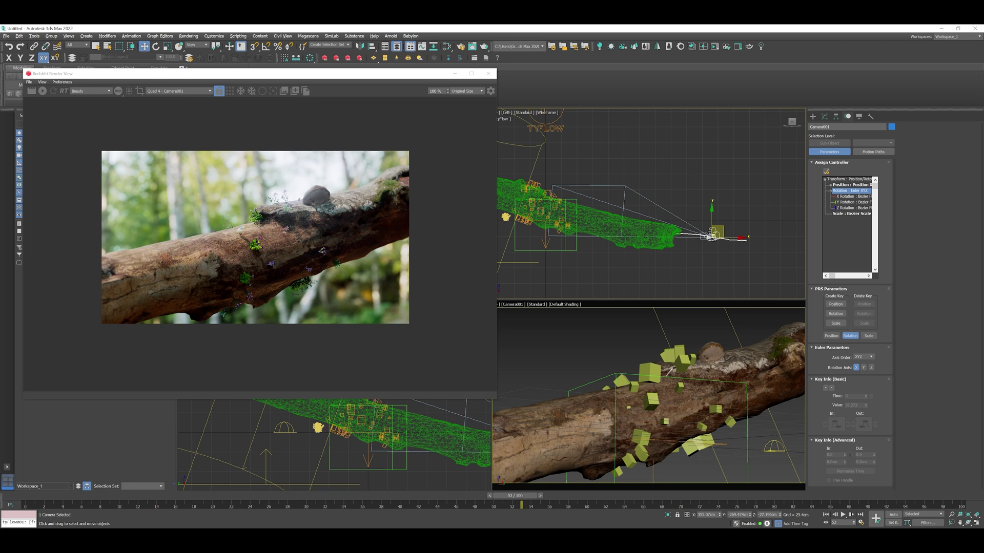
{"action": "left_click", "coordinate": [830, 185]}
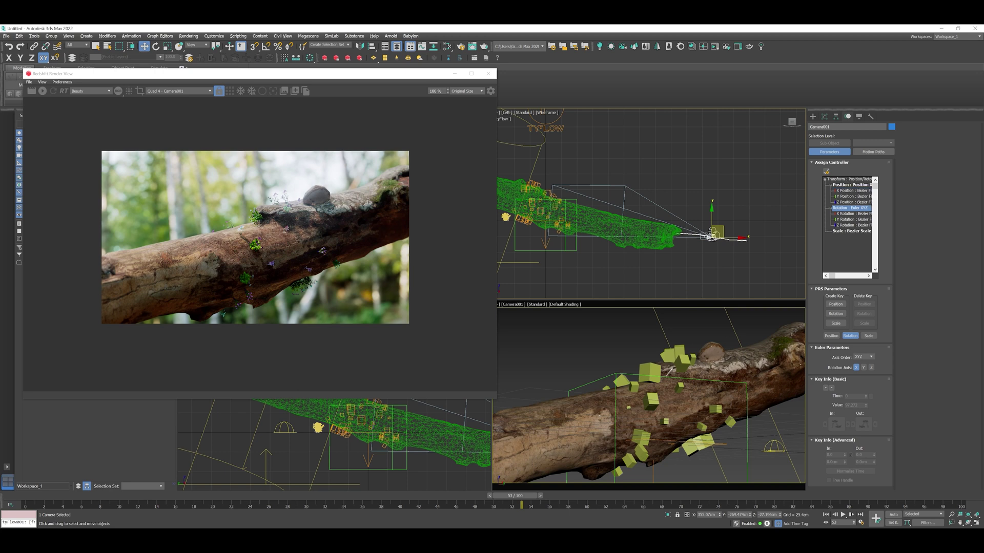
Assign a Rotation List controller to the camera's rotation track and select its Available slot
{"action": "left_click", "coordinate": [826, 171]}
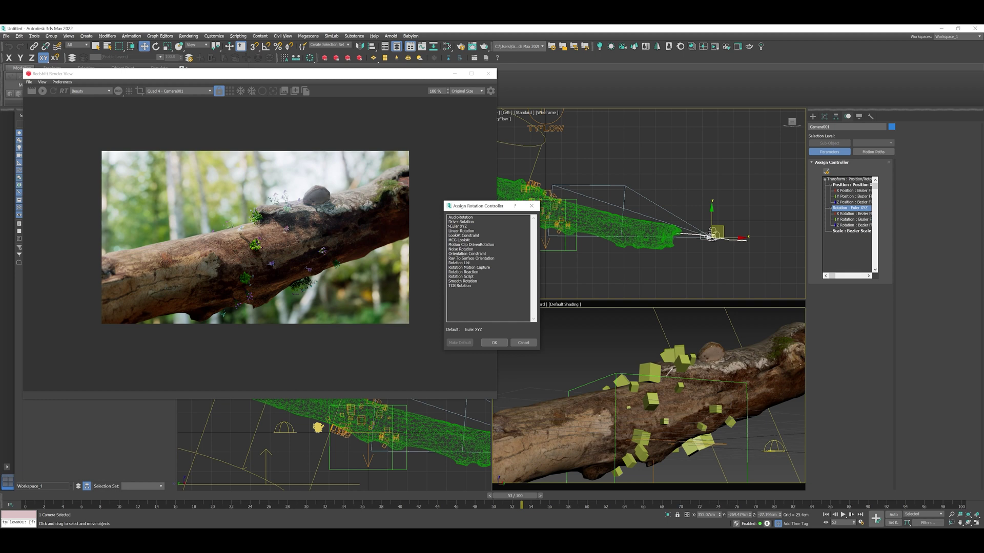
{"action": "left_click", "coordinate": [459, 262]}
{"action": "left_click", "coordinate": [494, 342]}
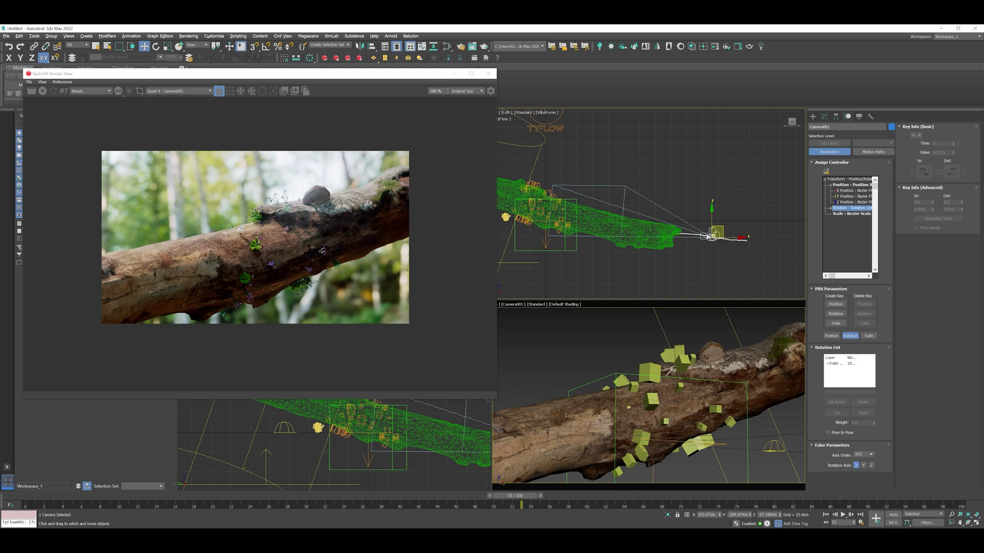
{"action": "left_click", "coordinate": [831, 208]}
{"action": "left_click", "coordinate": [846, 237]}
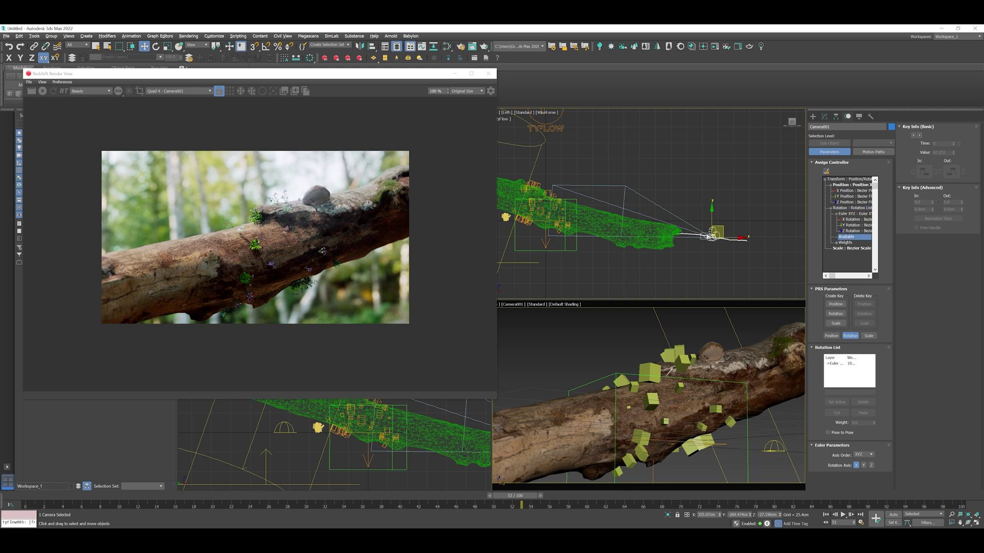
Delete the Euler XYZ layer from the camera's rotation list and undo the controller changes
{"action": "left_click_drag", "start_coordinate": [514, 496], "coordinate": [423, 496]}
{"action": "left_click", "coordinate": [834, 364]}
{"action": "left_click", "coordinate": [836, 402]}
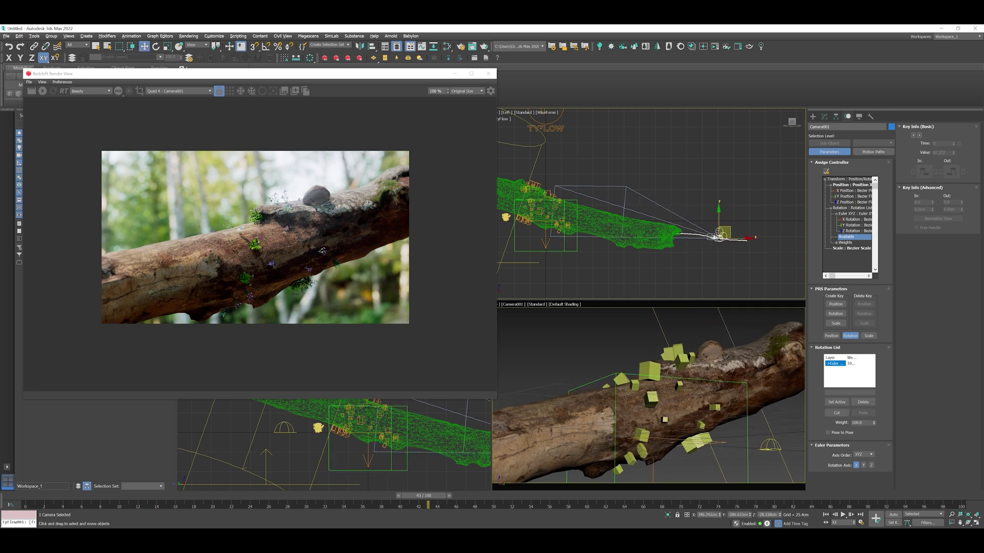
{"action": "left_click", "coordinate": [862, 402]}
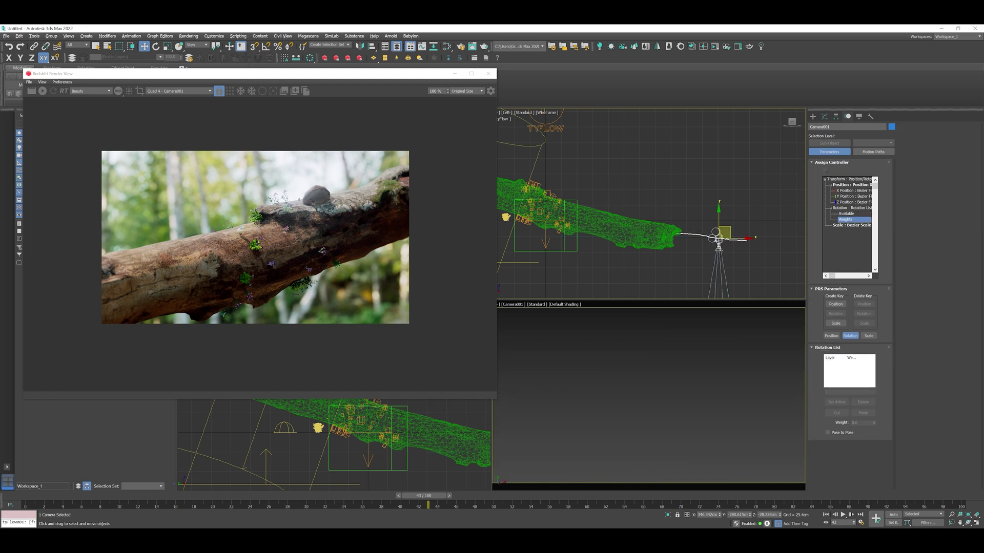
{"action": "key", "text": "ctrl+z"}
{"action": "key", "text": "ctrl+z"}
Review the camera's controller tracks and collapse the PRS, Euler and Key Info parameter groups
{"action": "left_click", "coordinate": [851, 208]}
{"action": "left_click", "coordinate": [853, 219]}
{"action": "left_click", "coordinate": [830, 380]}
{"action": "left_click", "coordinate": [832, 348]}
{"action": "left_click", "coordinate": [834, 365]}
{"action": "left_click", "coordinate": [830, 289]}
{"action": "left_click", "coordinate": [853, 226]}
{"action": "left_click", "coordinate": [852, 208]}
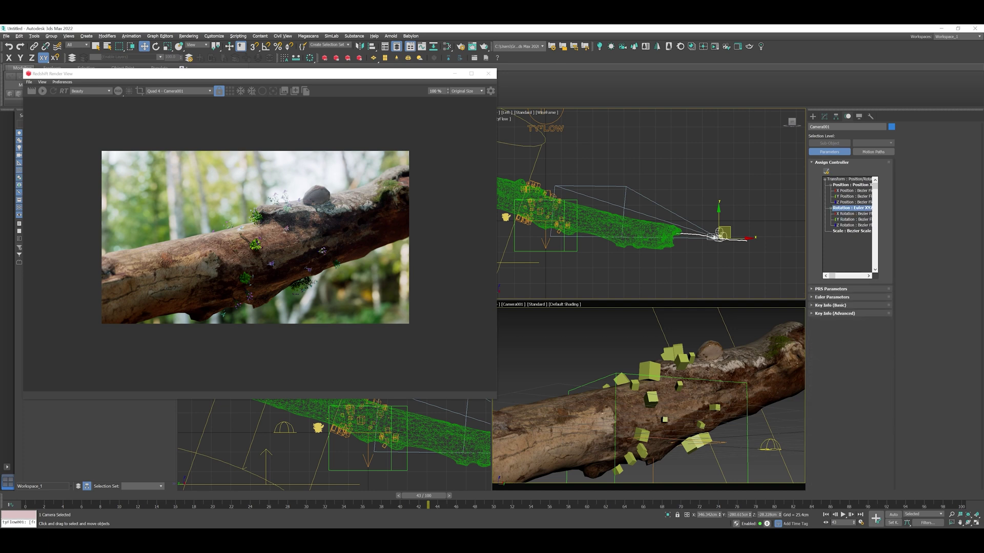
{"action": "left_click", "coordinate": [823, 116]}
{"action": "left_click", "coordinate": [847, 117]}
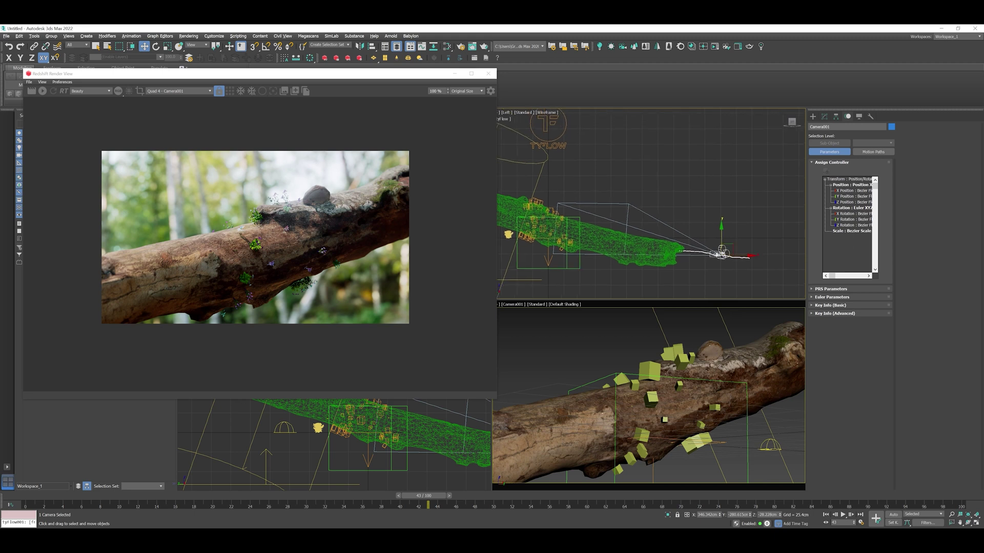
Replace the camera with a new standard camera created from the current view and set its type to Free Camera
{"action": "key", "text": "Delete"}
{"action": "left_click", "coordinate": [86, 36]}
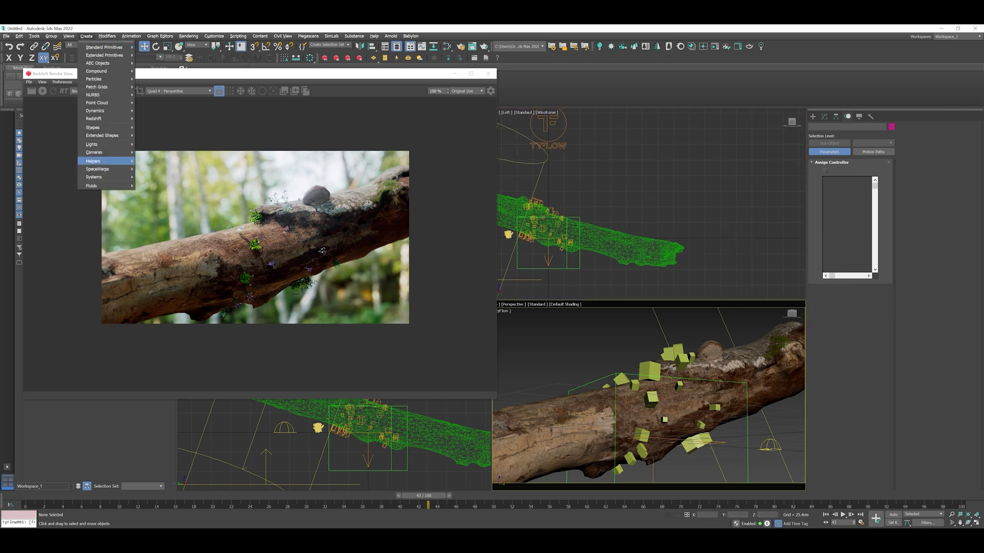
{"action": "mouse_move", "coordinate": [102, 153]}
{"action": "left_click", "coordinate": [199, 184]}
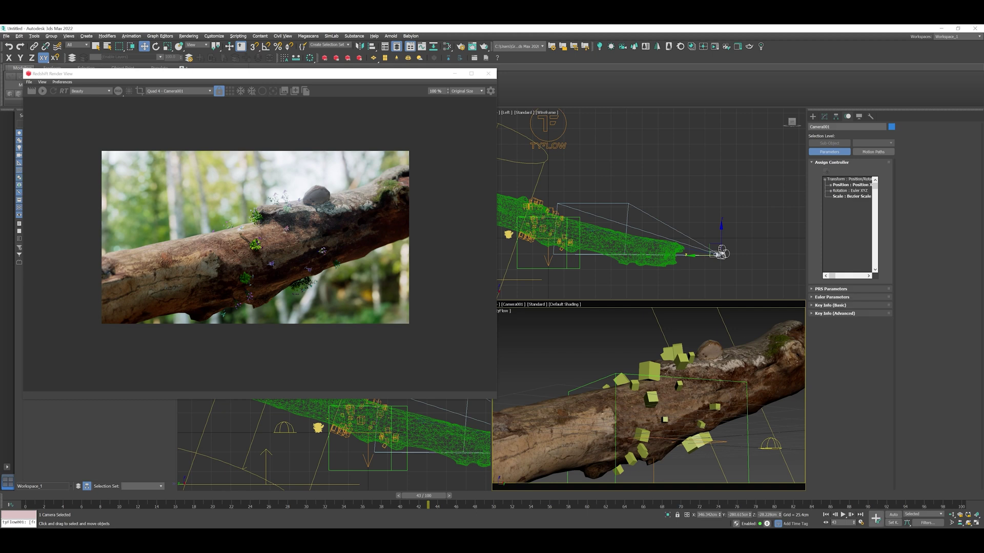
{"action": "left_click", "coordinate": [824, 116]}
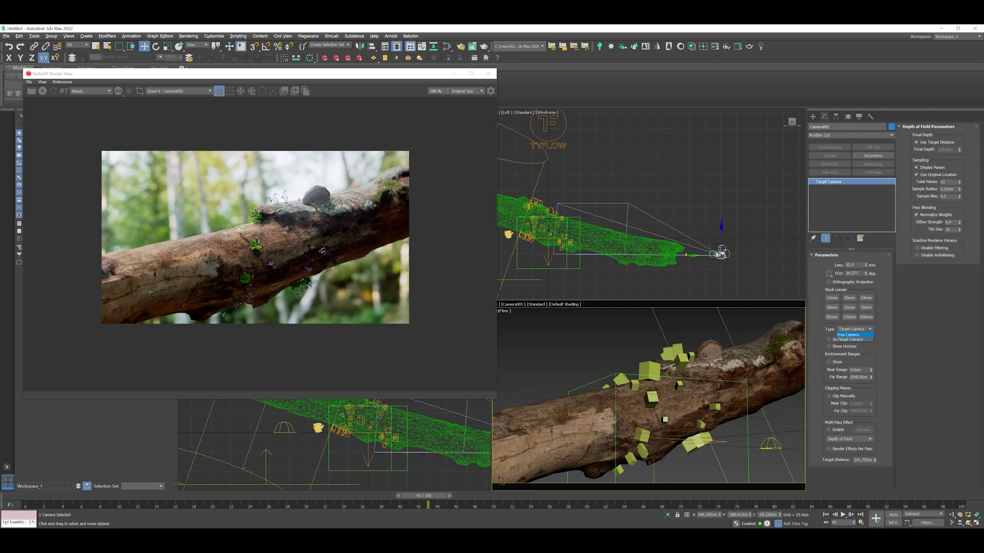
{"action": "left_click", "coordinate": [849, 335]}
At the first frame, link the new camera to the Master_Rotation helper and play the animation to check it
{"action": "key", "text": "Home"}
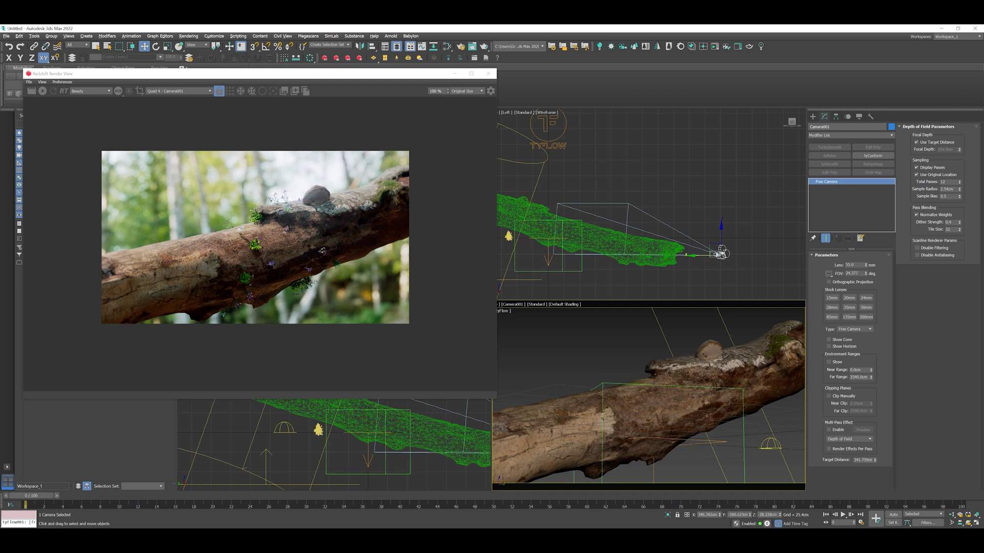
{"action": "left_click", "coordinate": [721, 253]}
{"action": "right_click", "coordinate": [720, 253]}
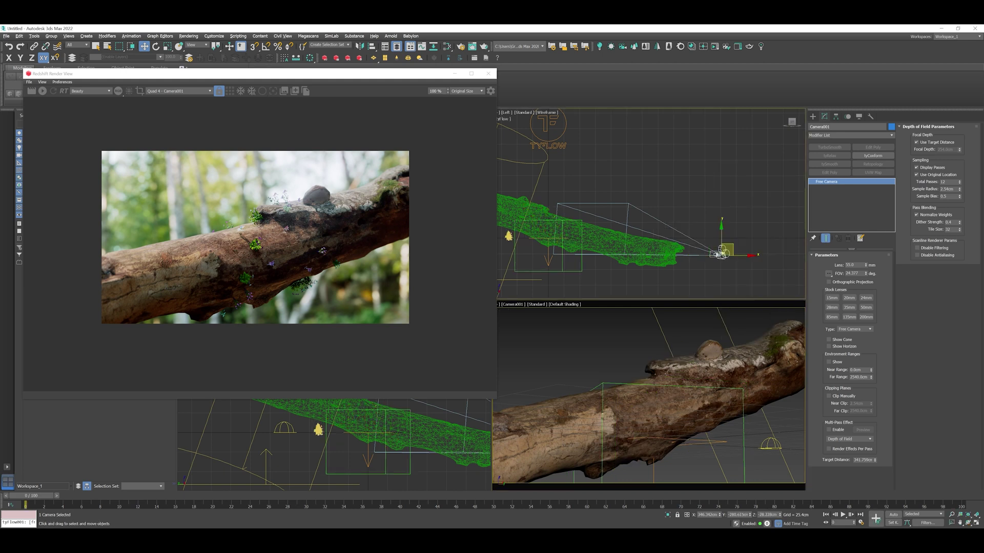
{"action": "left_click_drag", "start_coordinate": [722, 253], "coordinate": [565, 272]}
{"action": "left_click", "coordinate": [33, 46]}
{"action": "key", "text": "/"}
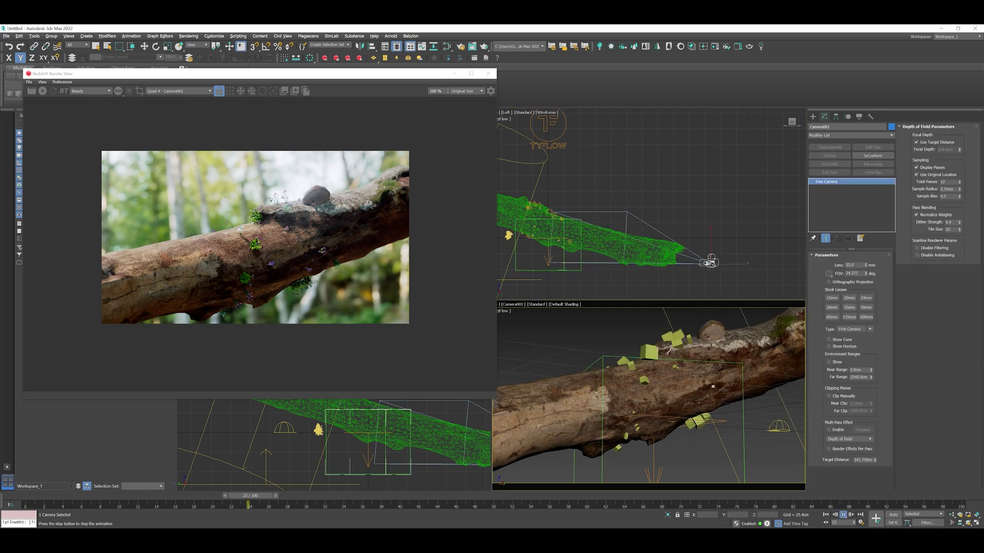
{"action": "key", "text": "/"}
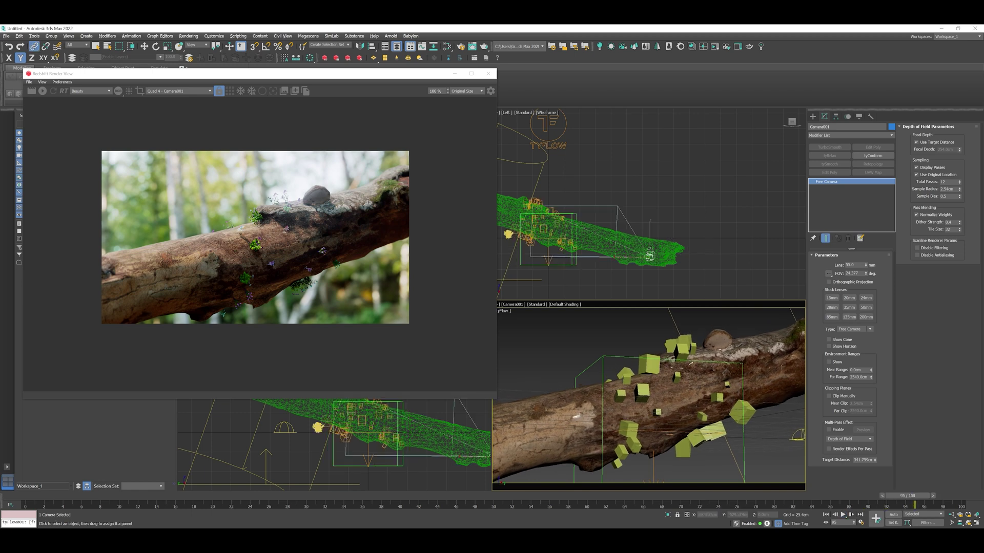
Select the Master_Rotation helper, replay the animation and show the helper's motion controllers
{"action": "left_click", "coordinate": [565, 265]}
{"action": "left_click", "coordinate": [843, 515]}
{"action": "key", "text": "/"}
{"action": "left_click", "coordinate": [835, 117]}
{"action": "left_click", "coordinate": [847, 117]}
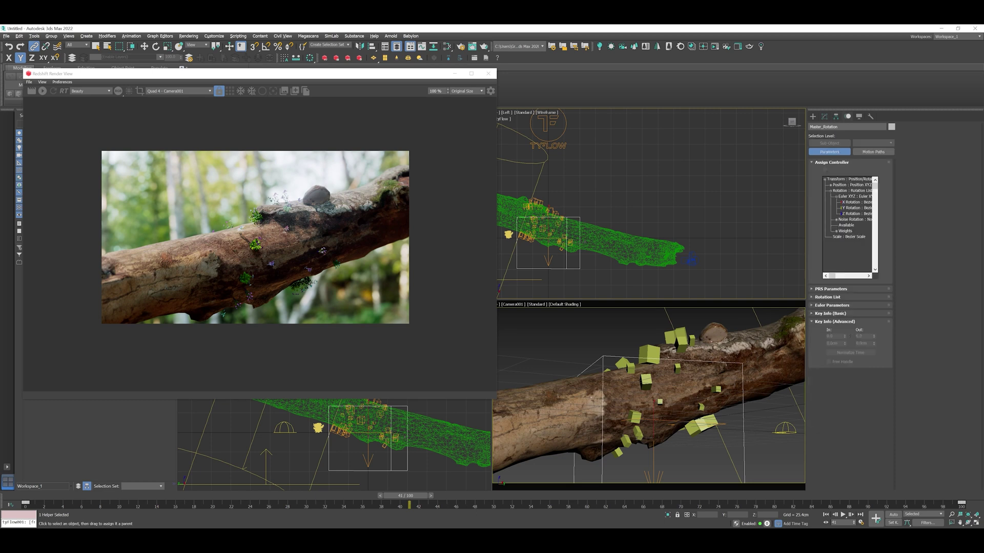
{"action": "left_click", "coordinate": [836, 220]}
{"action": "left_click", "coordinate": [856, 226]}
{"action": "left_click", "coordinate": [826, 172]}
{"action": "left_click", "coordinate": [523, 343]}
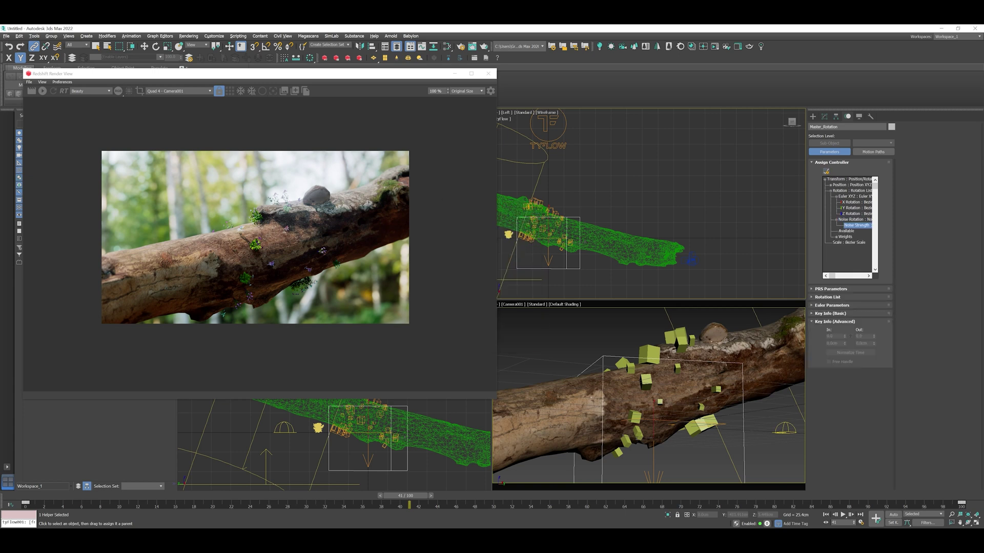
Delete the Noise Rotation layer from the Master_Rotation helper's rotation list
{"action": "left_click", "coordinate": [854, 219]}
{"action": "left_click", "coordinate": [854, 197]}
{"action": "left_click", "coordinate": [851, 191]}
{"action": "left_click", "coordinate": [857, 225]}
{"action": "left_click", "coordinate": [828, 297]}
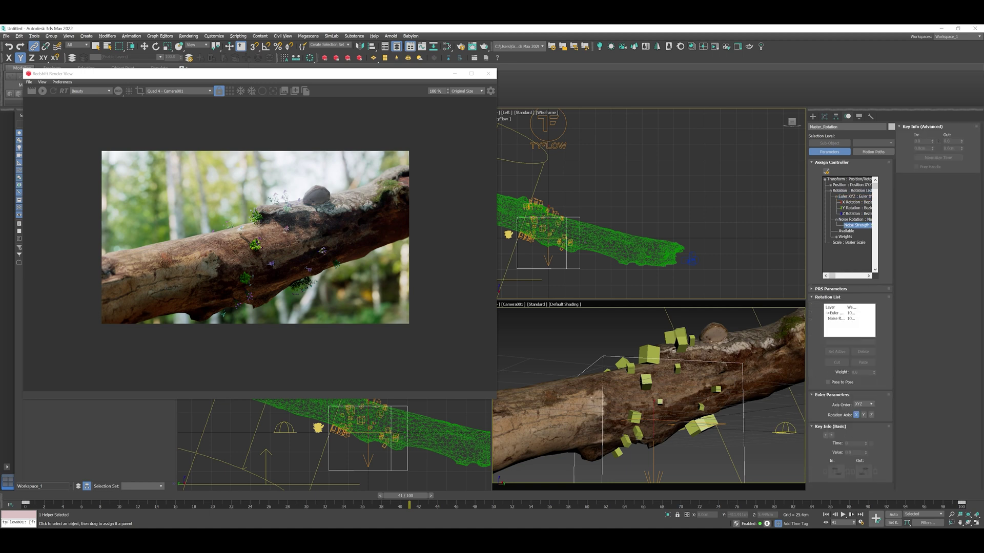
{"action": "left_click", "coordinate": [863, 351]}
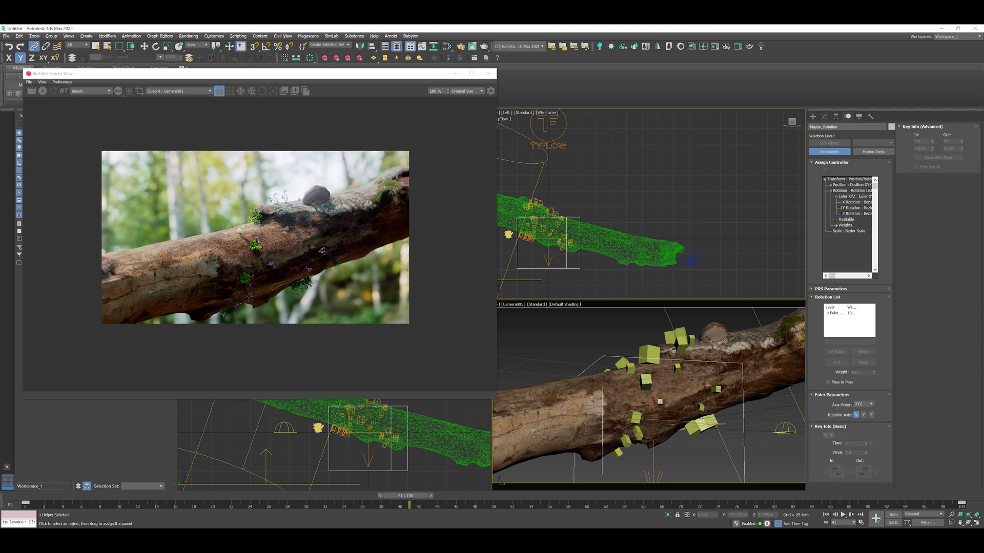
Select Camera001 and assign a Rotation List controller to its rotation track
{"action": "left_click", "coordinate": [691, 260]}
{"action": "left_click", "coordinate": [849, 191]}
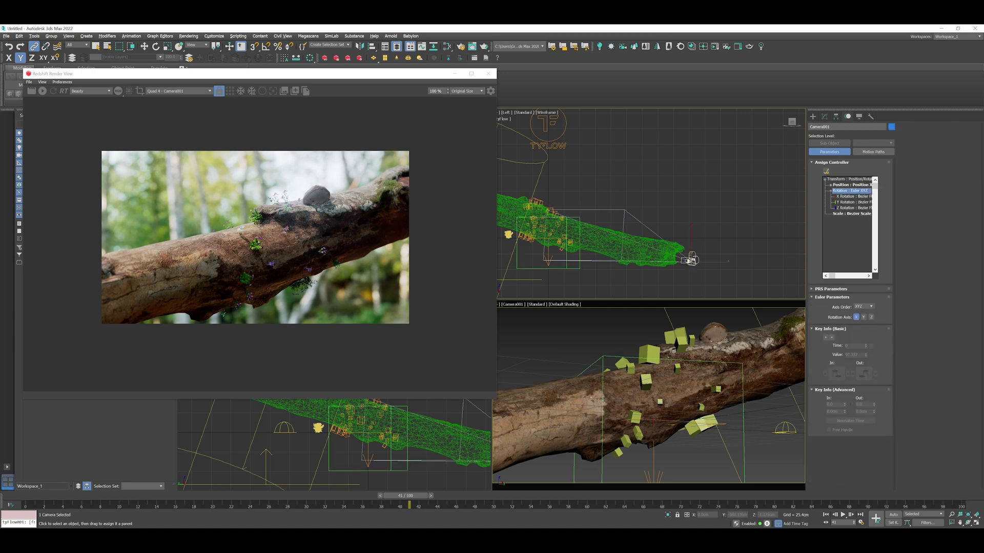
{"action": "left_click", "coordinate": [826, 171]}
{"action": "double_click", "coordinate": [459, 263]}
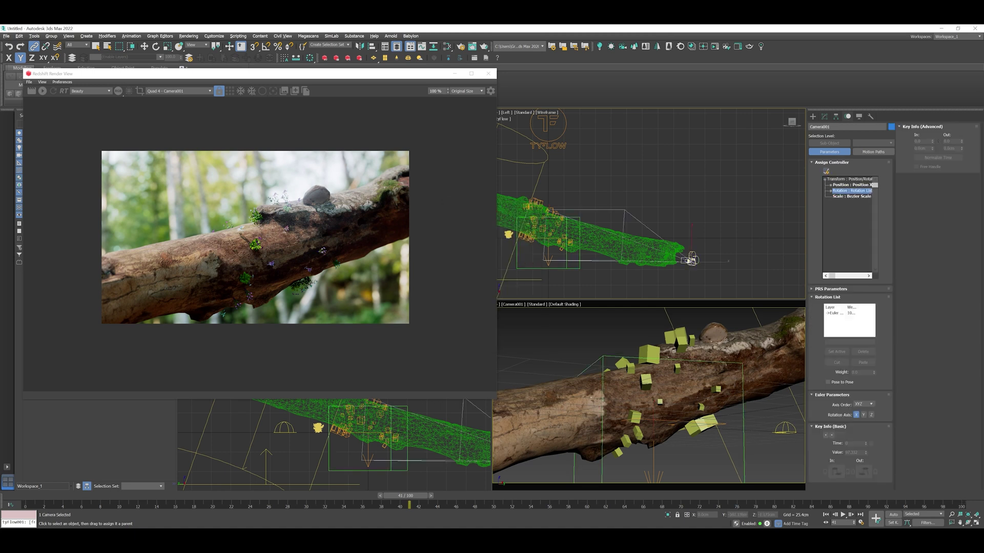
Add a Noise Rotation controller in the Available slot of the camera's rotation list and play the animation
{"action": "left_click", "coordinate": [830, 191]}
{"action": "left_click", "coordinate": [846, 219]}
{"action": "left_click", "coordinate": [826, 172]}
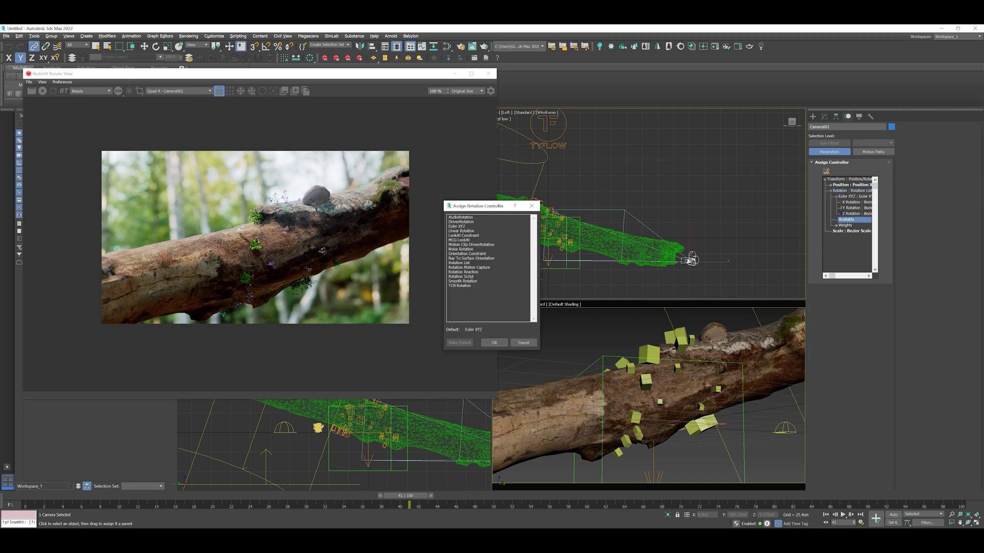
{"action": "double_click", "coordinate": [460, 250]}
{"action": "key", "text": "slash"}
{"action": "left_click", "coordinate": [646, 353]}
Set the camera noise's X, Y and Z strength to 1.0 each
{"action": "double_click", "coordinate": [907, 195]}
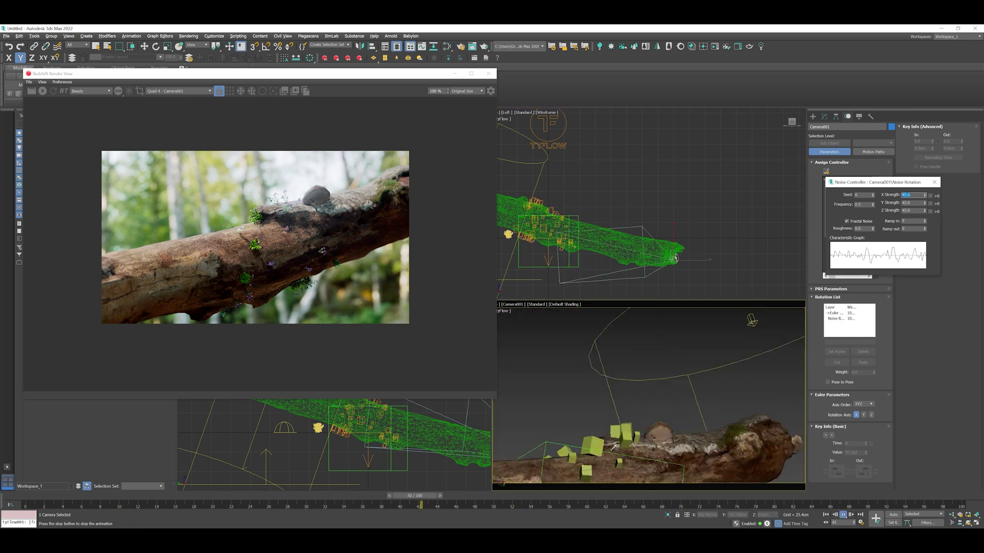
{"action": "type", "text": "1"}
{"action": "key", "text": "Tab"}
{"action": "type", "text": "1"}
{"action": "key", "text": "Tab"}
{"action": "type", "text": "1"}
{"action": "key", "text": "Return"}
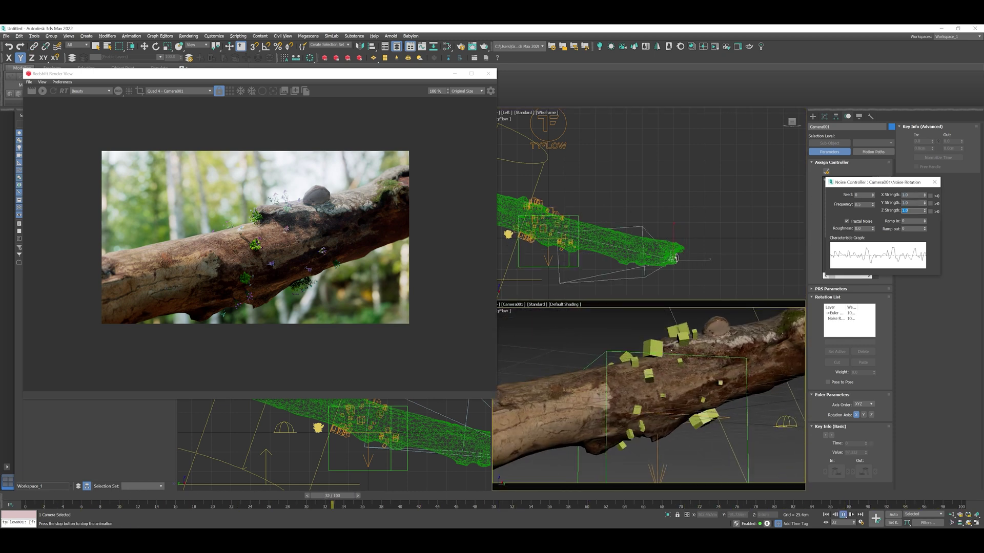
Set the camera noise frequency to 0.01, close the noise settings and stop the playback after previewing
{"action": "double_click", "coordinate": [861, 204]}
{"action": "type", "text": "0.1"}
{"action": "key", "text": "Return"}
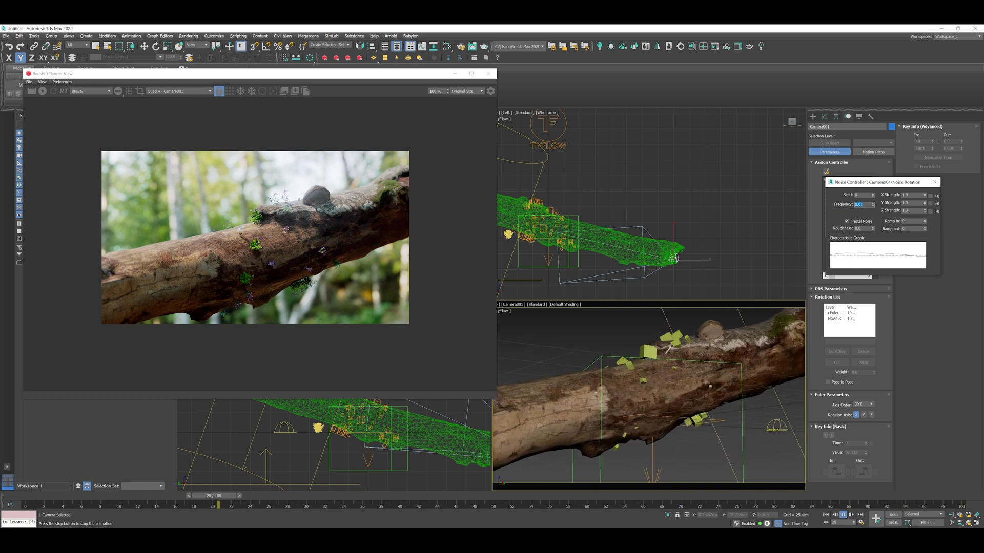
{"action": "type", "text": "0.01"}
{"action": "key", "text": "Return"}
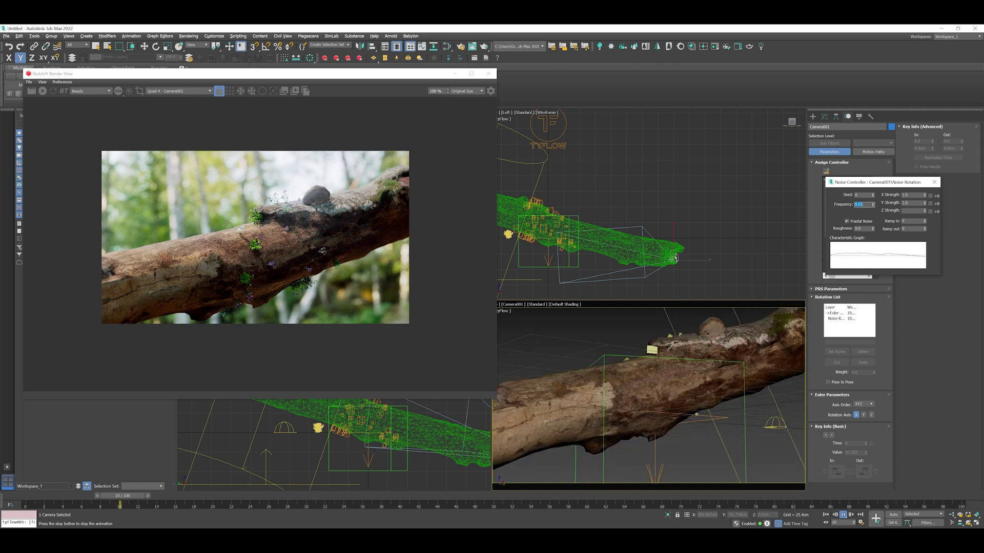
{"action": "left_click", "coordinate": [934, 183]}
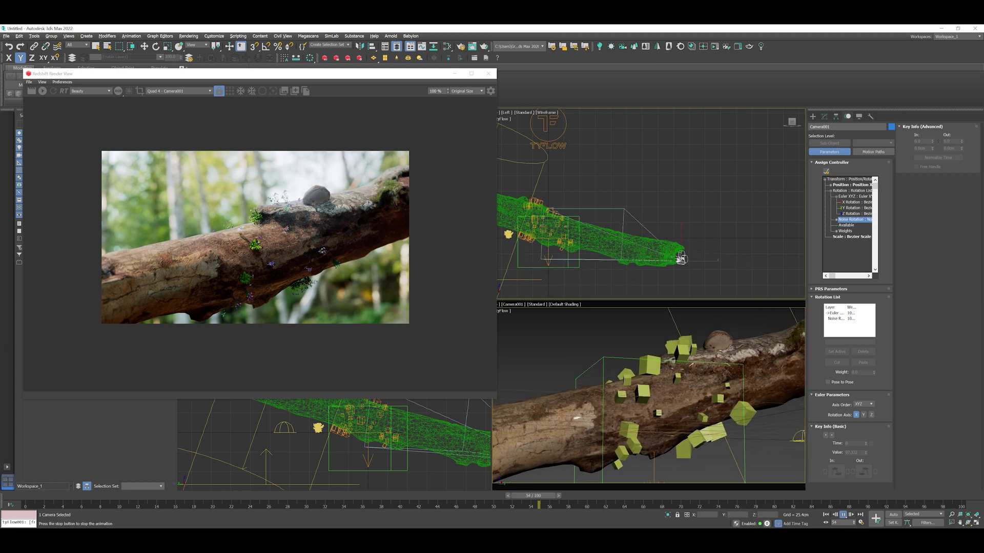
{"action": "key", "text": "Escape"}
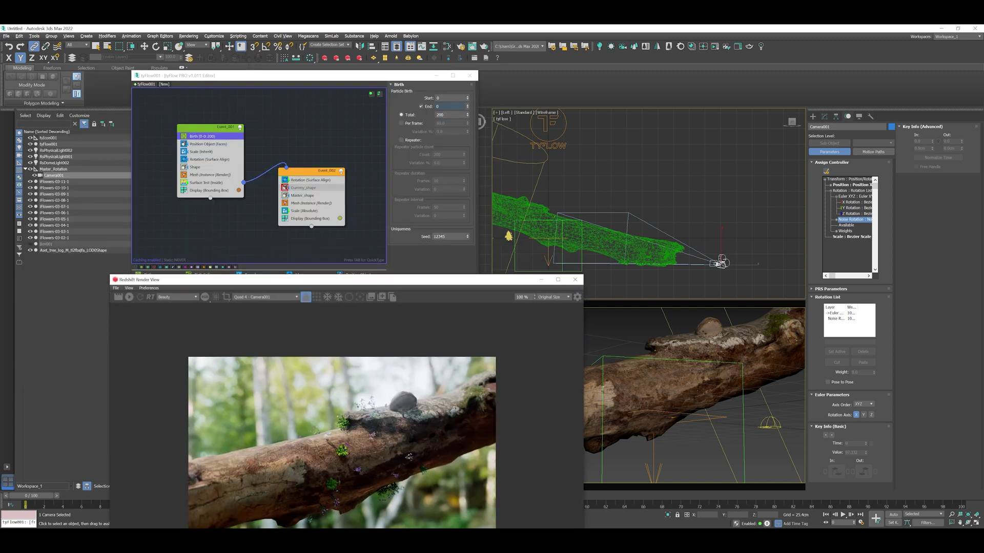
Unhide Box001, rotate it to align with the log as seen from above, and check it at frame 100 from the left
{"action": "left_click", "coordinate": [30, 244]}
{"action": "left_click", "coordinate": [46, 244]}
{"action": "left_click", "coordinate": [792, 114]}
{"action": "middle_click_drag", "start_coordinate": [633, 228], "coordinate": [688, 200]}
{"action": "left_click_drag", "start_coordinate": [31, 495], "coordinate": [133, 496]}
{"action": "key", "text": "Escape"}
{"action": "key", "text": "e"}
{"action": "left_click_drag", "start_coordinate": [604, 199], "coordinate": [600, 170]}
{"action": "key", "text": "w"}
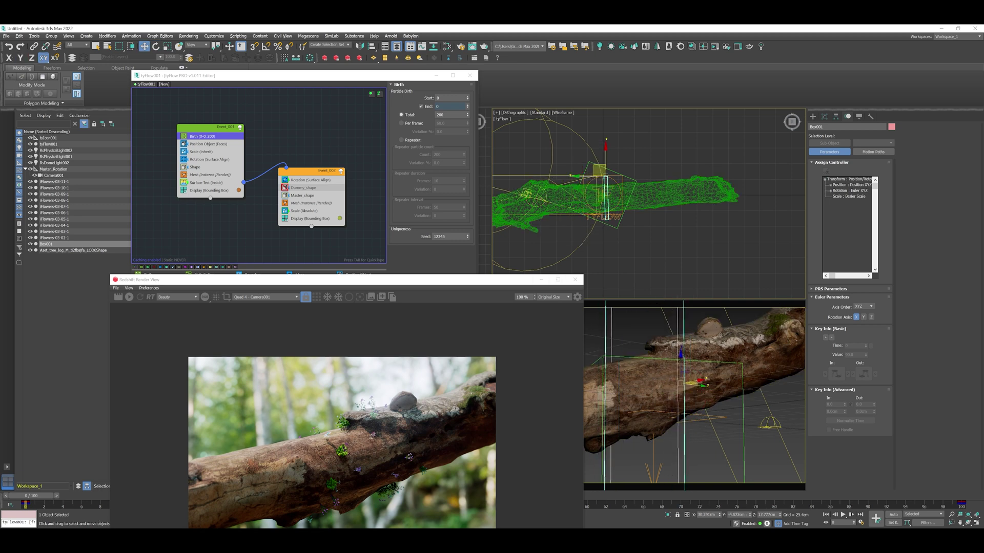
{"action": "left_click", "coordinate": [961, 496]}
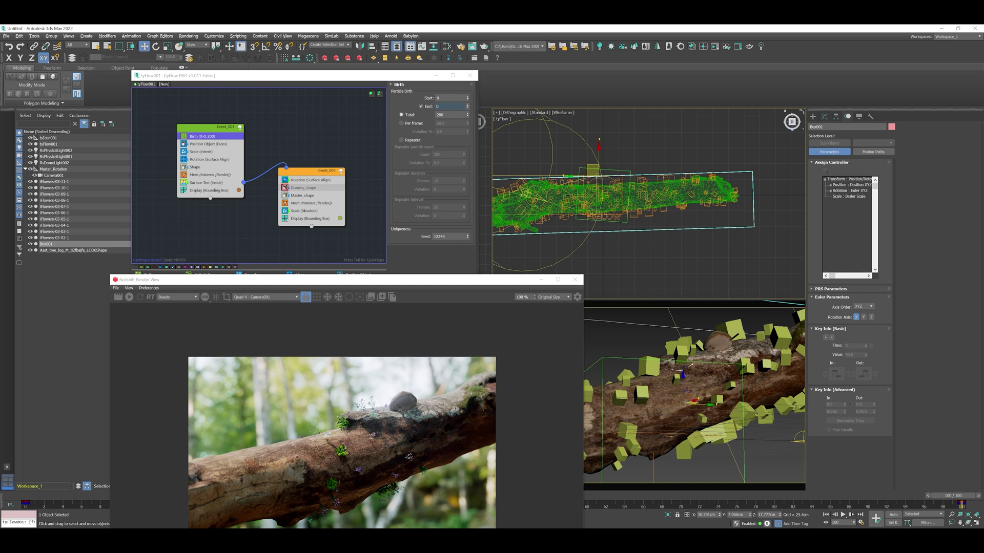
{"action": "left_click", "coordinate": [792, 129]}
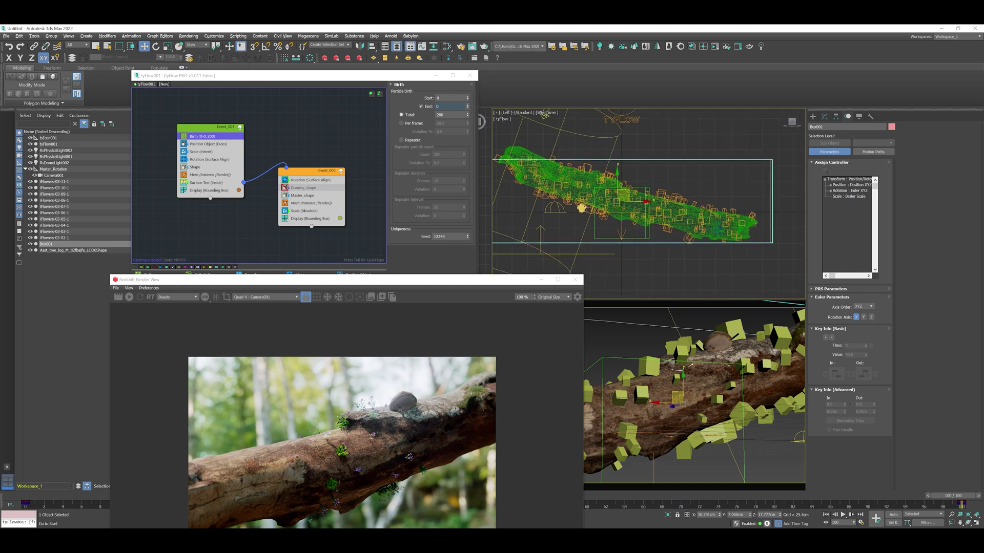
Play the animation, move the render window off the camera view to watch the particles there, and stop the playback
{"action": "key", "text": "/"}
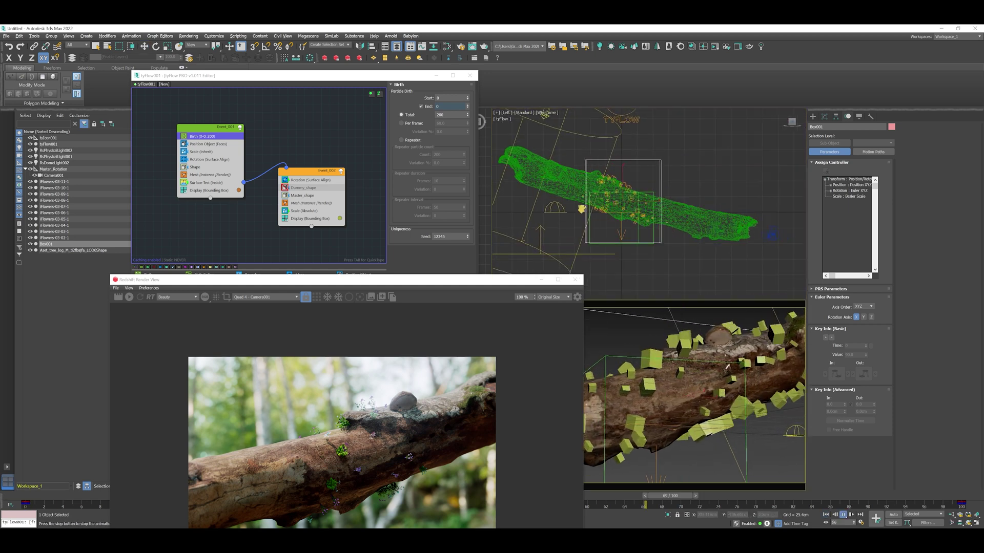
{"action": "left_click_drag", "start_coordinate": [328, 280], "coordinate": [195, 153]}
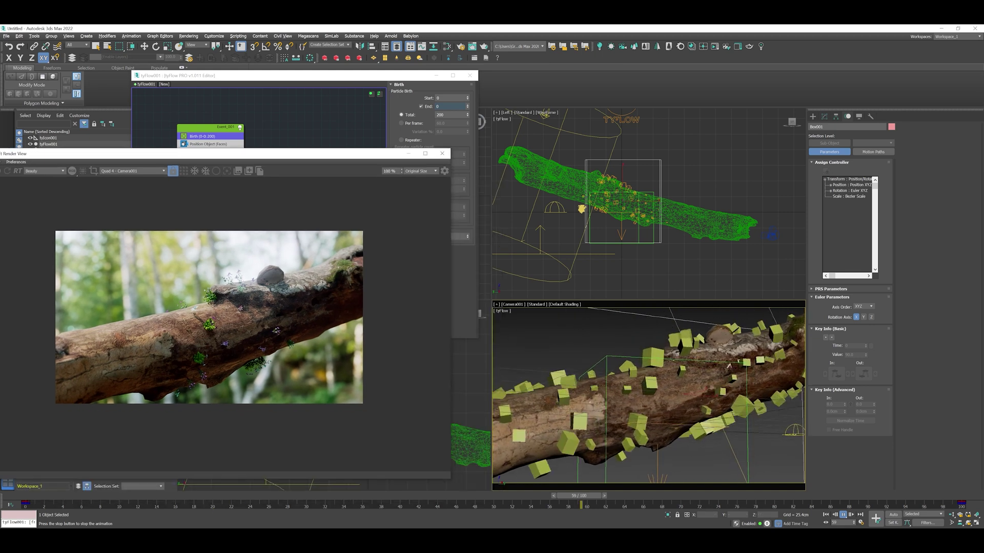
{"action": "key", "text": "/"}
Select Camera001, set its lens to 45 mm, and play the animation briefly to check the new framing
{"action": "left_click", "coordinate": [776, 235]}
{"action": "double_click", "coordinate": [853, 265]}
{"action": "type", "text": "45"}
{"action": "key", "text": "Return"}
{"action": "key", "text": "/"}
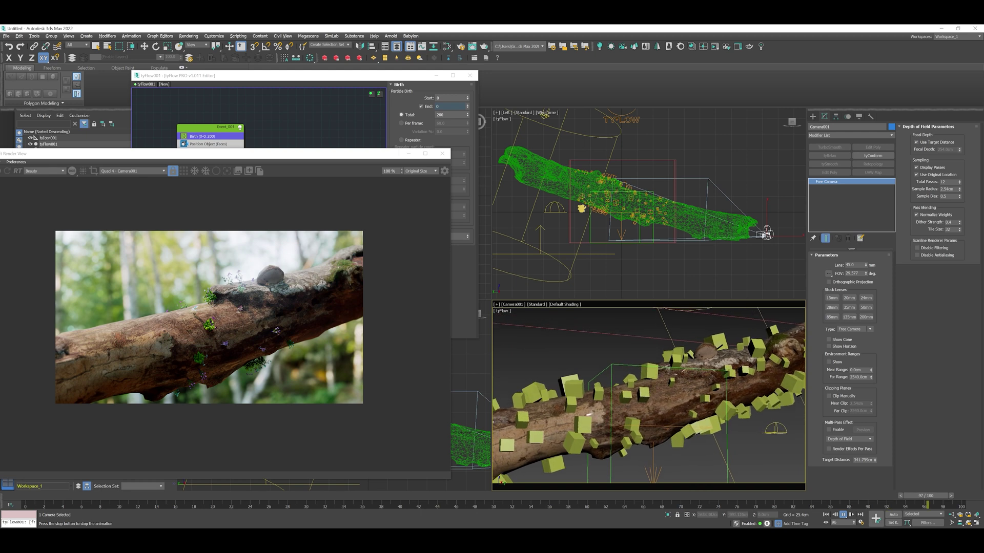
{"action": "left_click", "coordinate": [842, 515]}
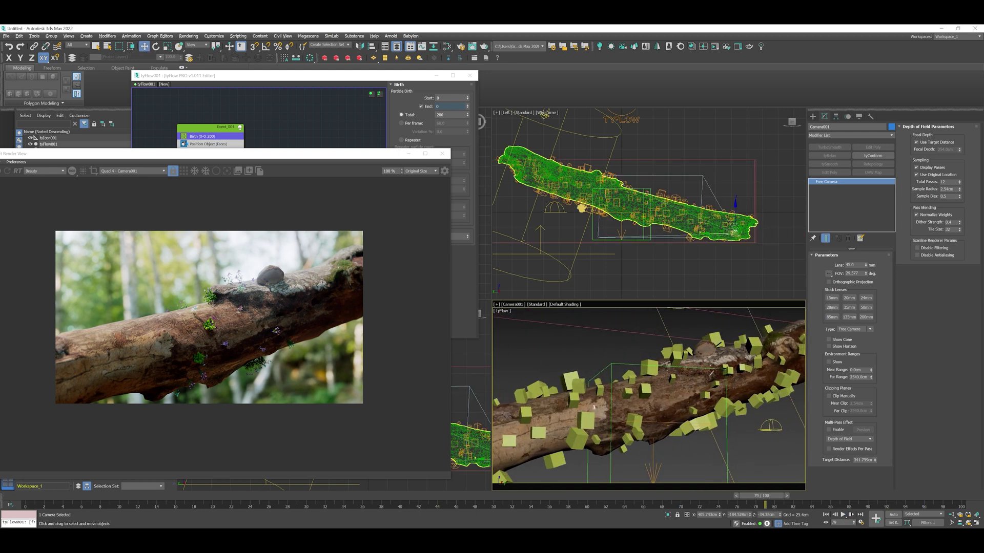
Move to frame 46 and set the total particle count of the tyFlow Birth operator to 20000
{"action": "left_click_drag", "start_coordinate": [771, 496], "coordinate": [450, 496]}
{"action": "key", "text": "w"}
{"action": "left_click", "coordinate": [209, 144]}
{"action": "left_click", "coordinate": [202, 136]}
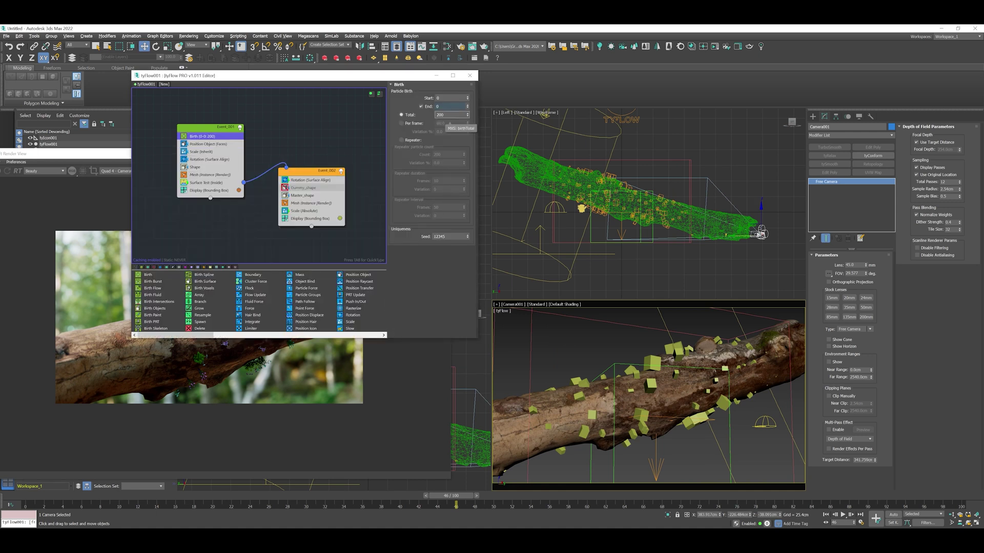
{"action": "type", "text": "0"}
{"action": "key", "text": "Return"}
Go to frame 37, render the denser flowers through Camera001 in the Redshift render window, and inspect the result up close
{"action": "left_click_drag", "start_coordinate": [455, 504], "coordinate": [369, 495]}
{"action": "left_click", "coordinate": [287, 436]}
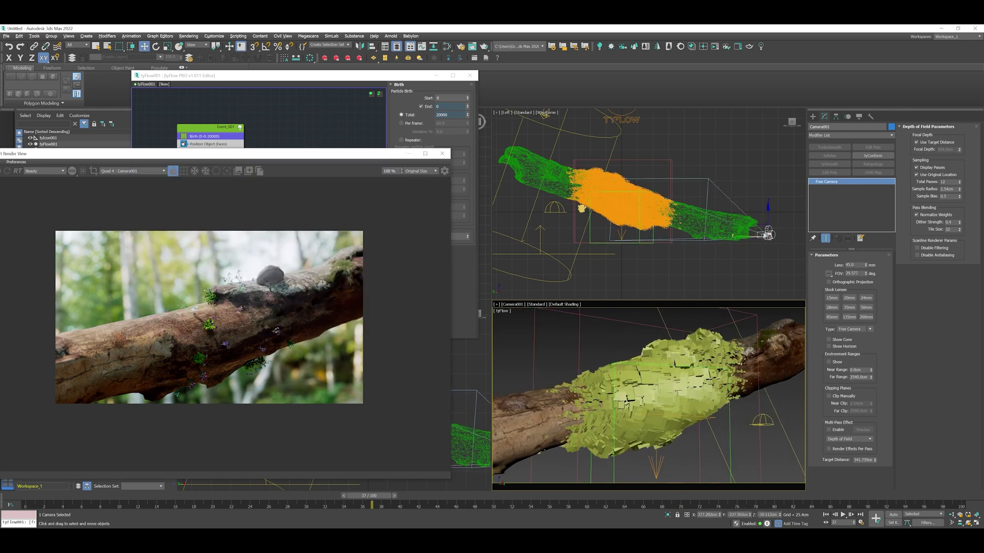
{"action": "left_click_drag", "start_coordinate": [16, 154], "coordinate": [152, 106]}
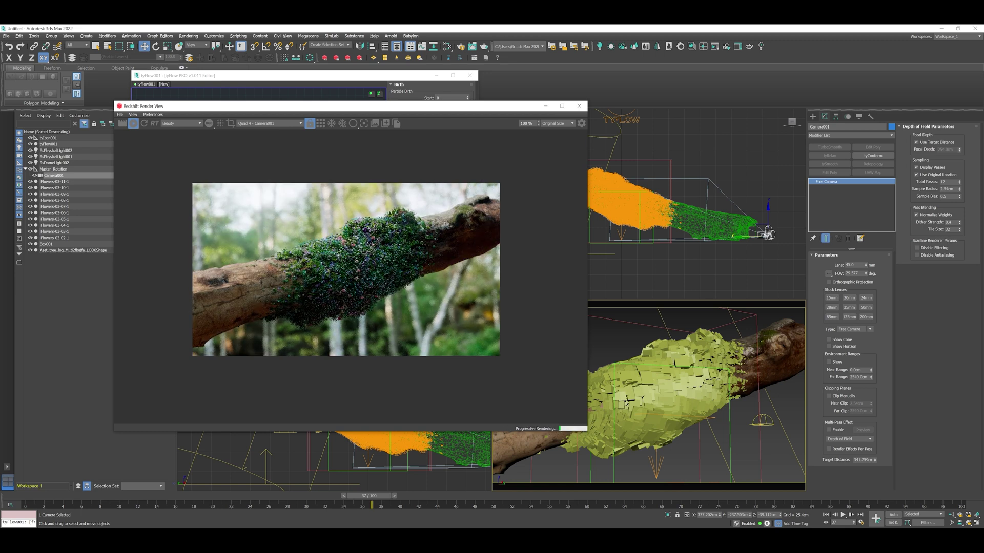
{"action": "scroll", "coordinate": [344, 271], "scroll_direction": "up", "scroll_amount": 2}
{"action": "scroll", "coordinate": [343, 275], "scroll_direction": "down", "scroll_amount": 2}
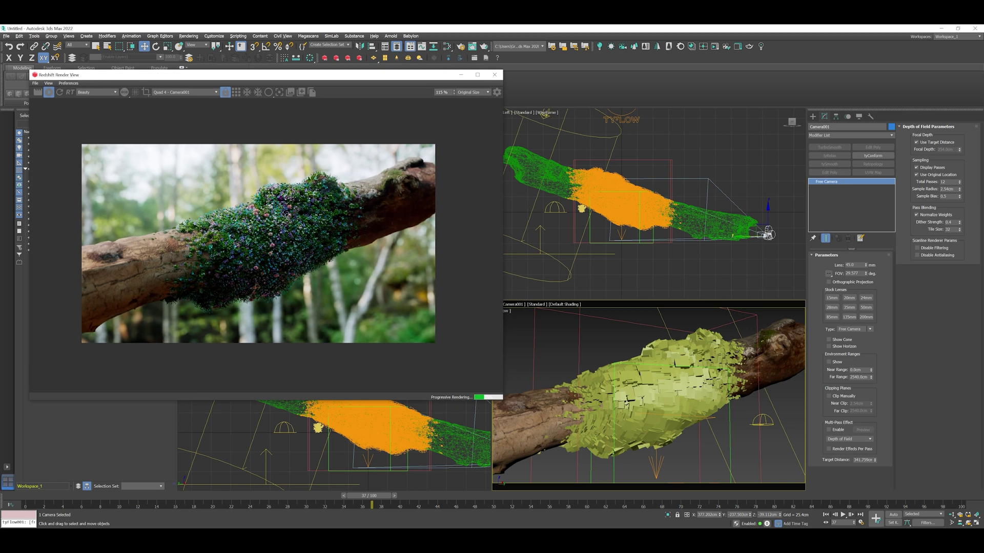
Switch the camera view to Perspective, orbit to a close view of the flower-covered log, and set the render's focus distance on the flowers
{"action": "left_click", "coordinate": [772, 461]}
{"action": "key", "text": "p"}
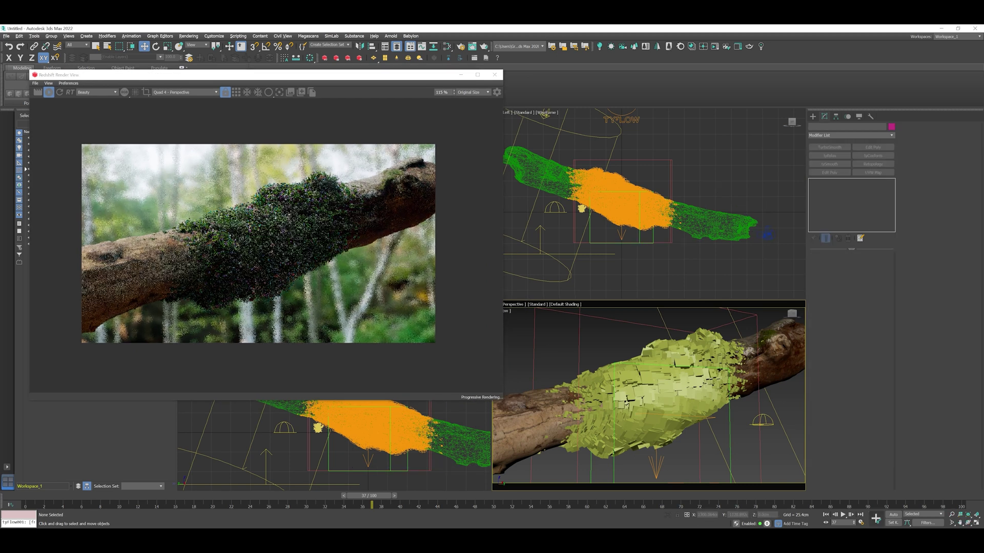
{"action": "left_click", "coordinate": [967, 523]}
{"action": "left_click_drag", "start_coordinate": [636, 397], "coordinate": [679, 400]}
{"action": "scroll", "coordinate": [668, 386], "scroll_direction": "up", "scroll_amount": 3}
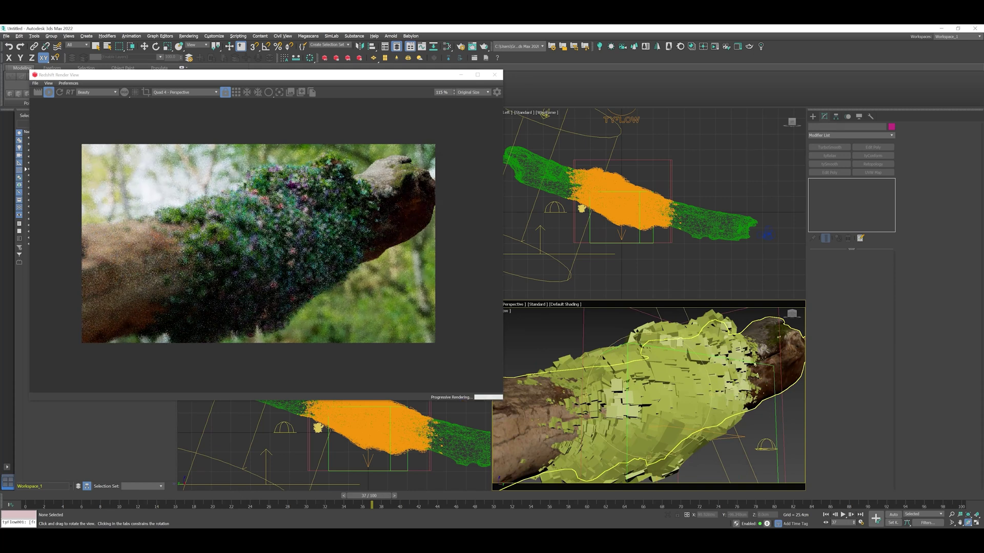
{"action": "left_click", "coordinate": [280, 93]}
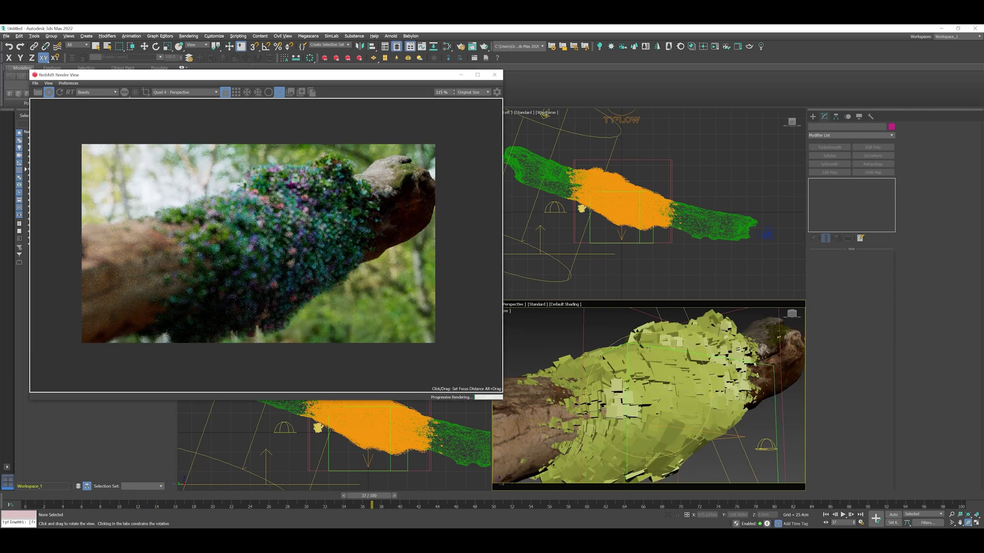
{"action": "left_click", "coordinate": [231, 230]}
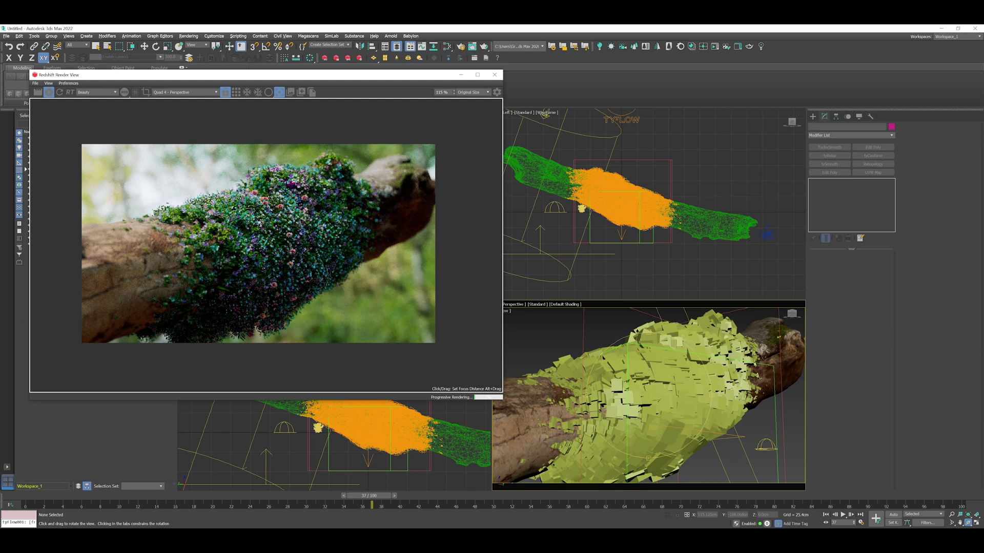
Frame more of the log from another angle, refocus the render on the central flower patch, and stop the interactive render
{"action": "scroll", "coordinate": [656, 425], "scroll_direction": "down", "scroll_amount": 4}
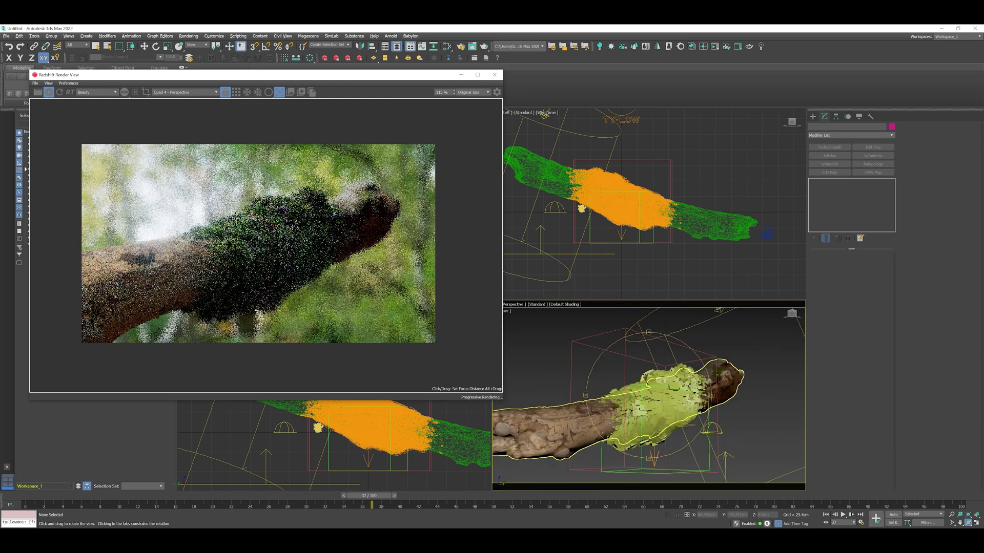
{"action": "left_click_drag", "start_coordinate": [656, 431], "coordinate": [537, 437]}
{"action": "left_click", "coordinate": [282, 243]}
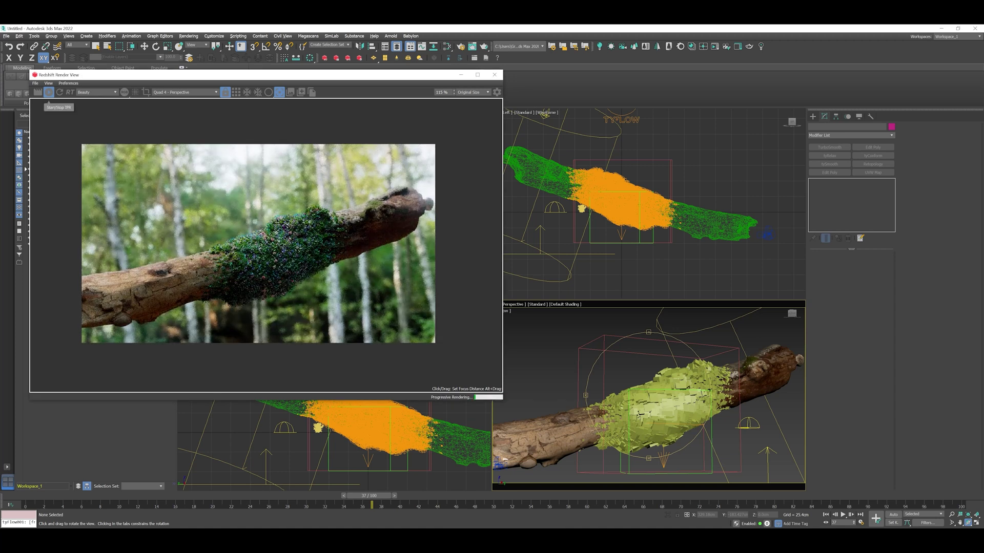
{"action": "left_click", "coordinate": [48, 92]}
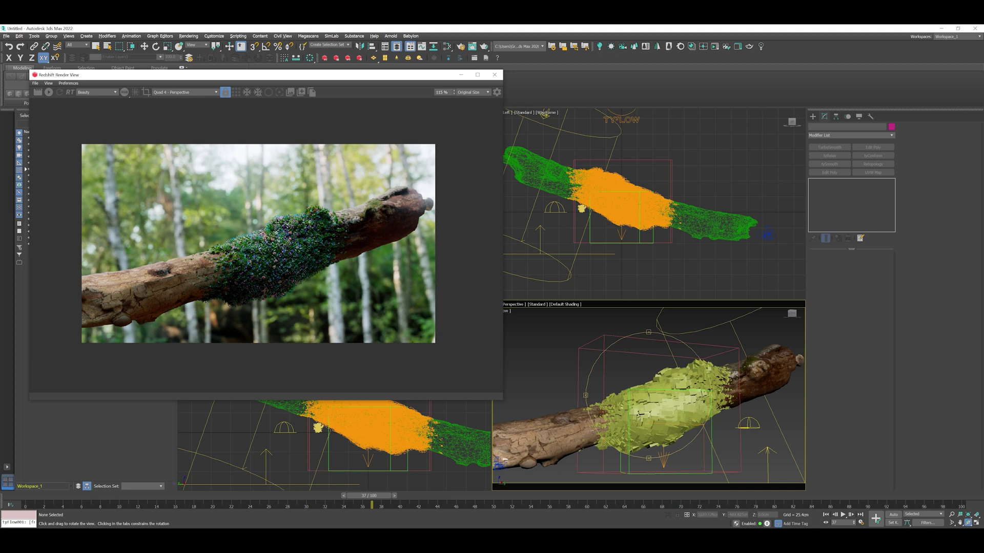